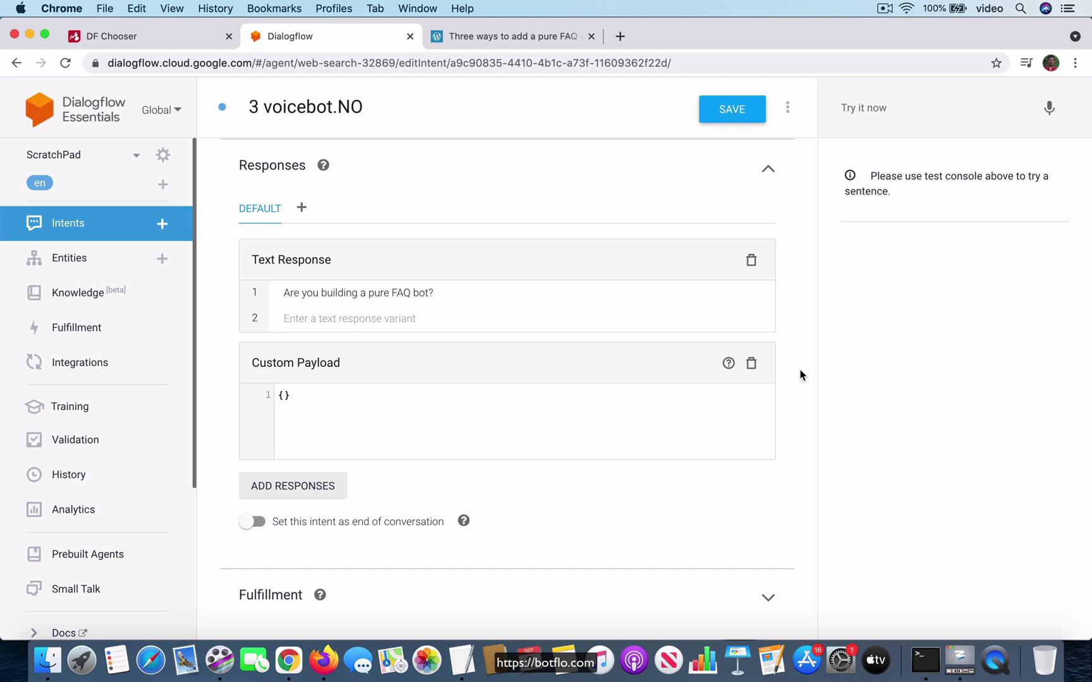
Copy the web address of the BotFlo article "Three ways to add a pure FAQ chatbot to your website", closing its chat widget.
left_click(526, 40)
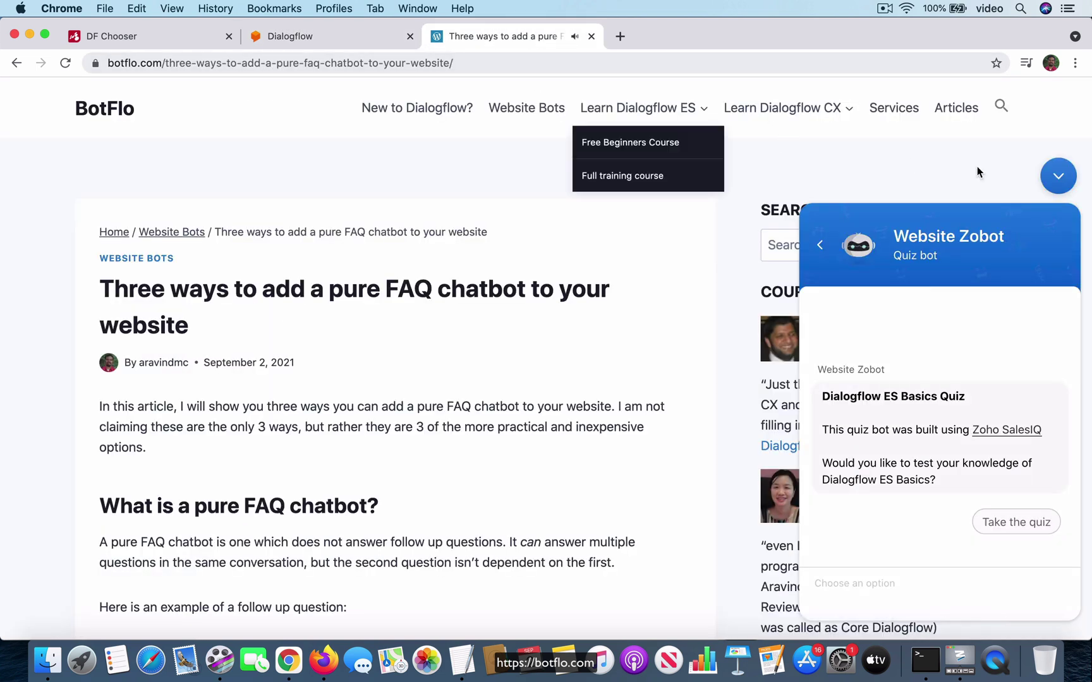
left_click(1055, 177)
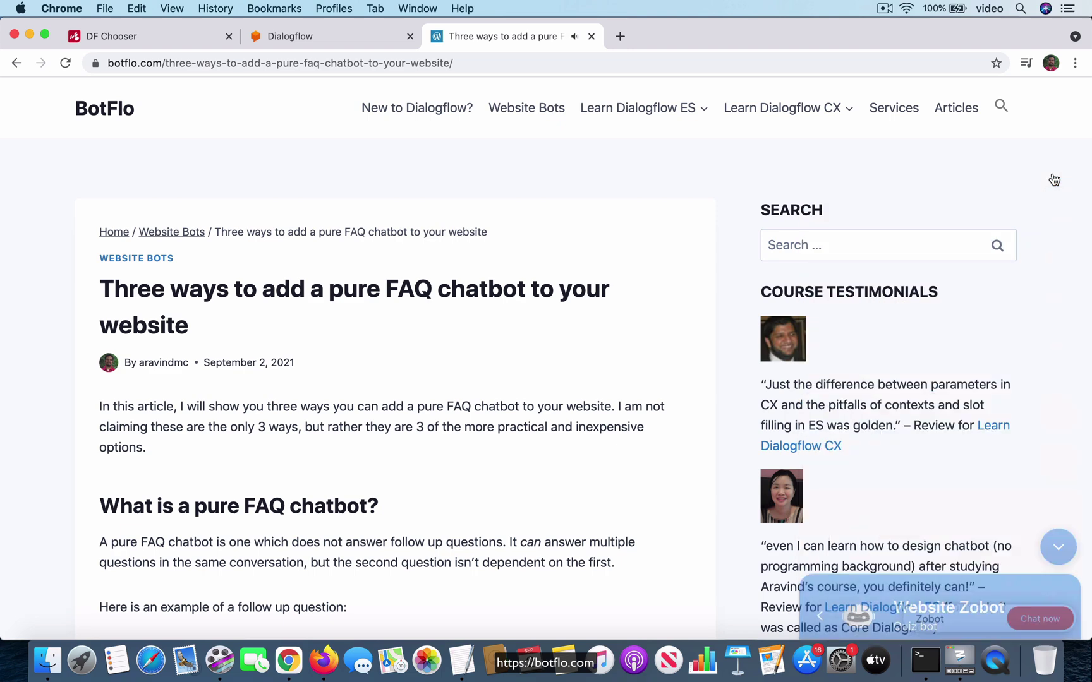
left_click(502, 60)
key("super+c")
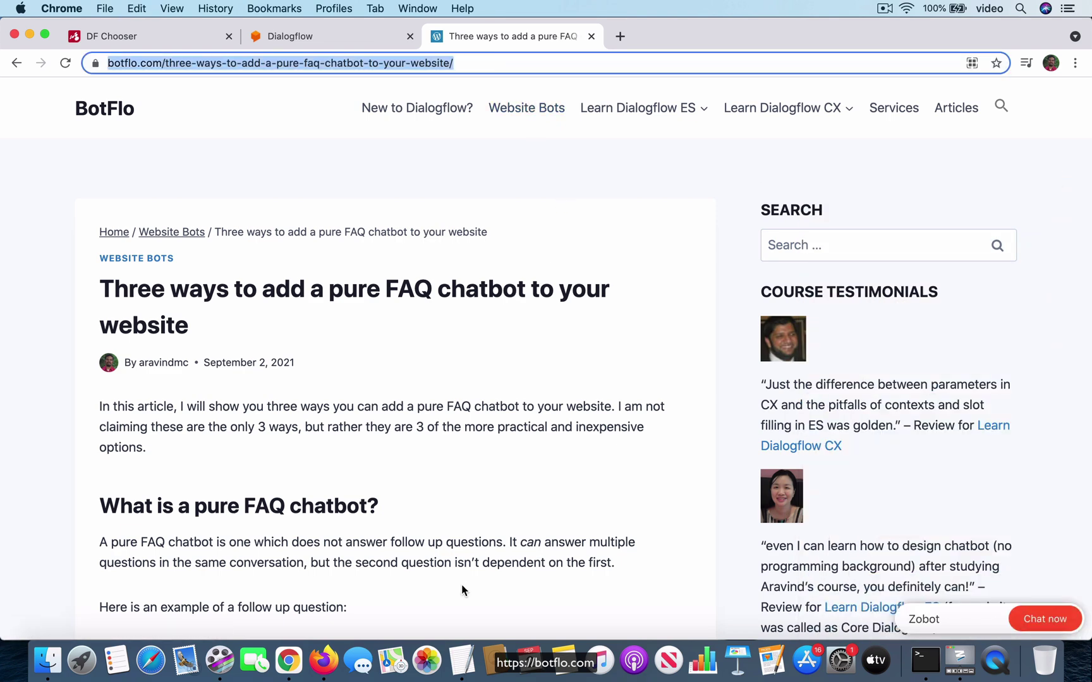
Switch to Firefox and open the Dialogflow Messenger Button (Clickable Hyperlink) payload generator in a new tab.
left_click(320, 663)
scroll(348, 324, "up", 5)
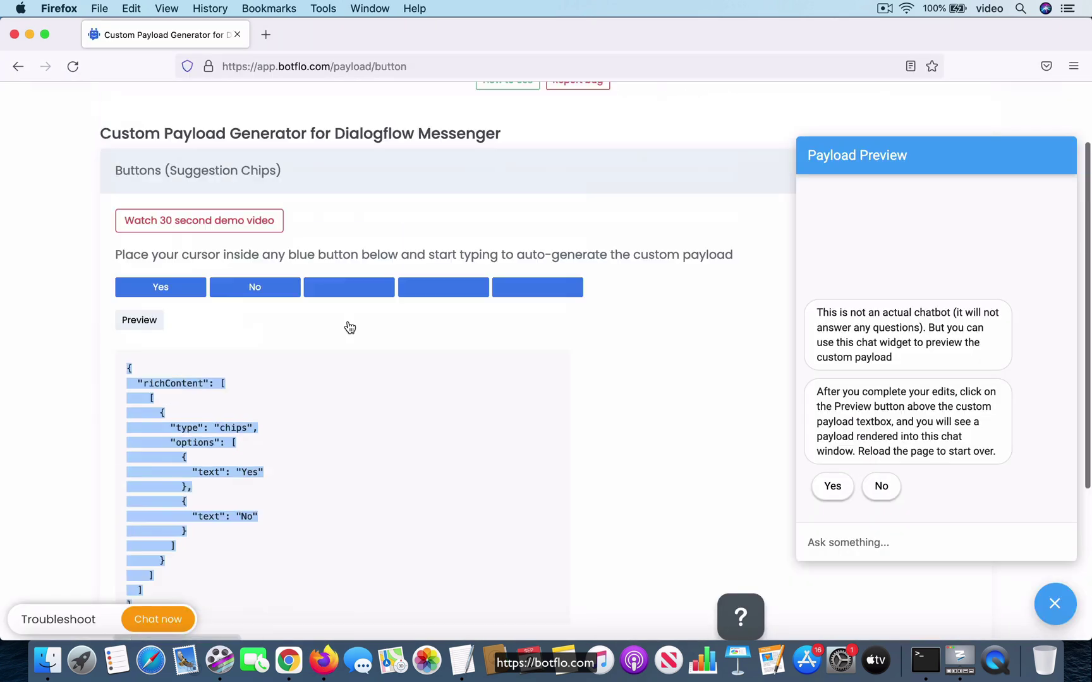
left_click(178, 105)
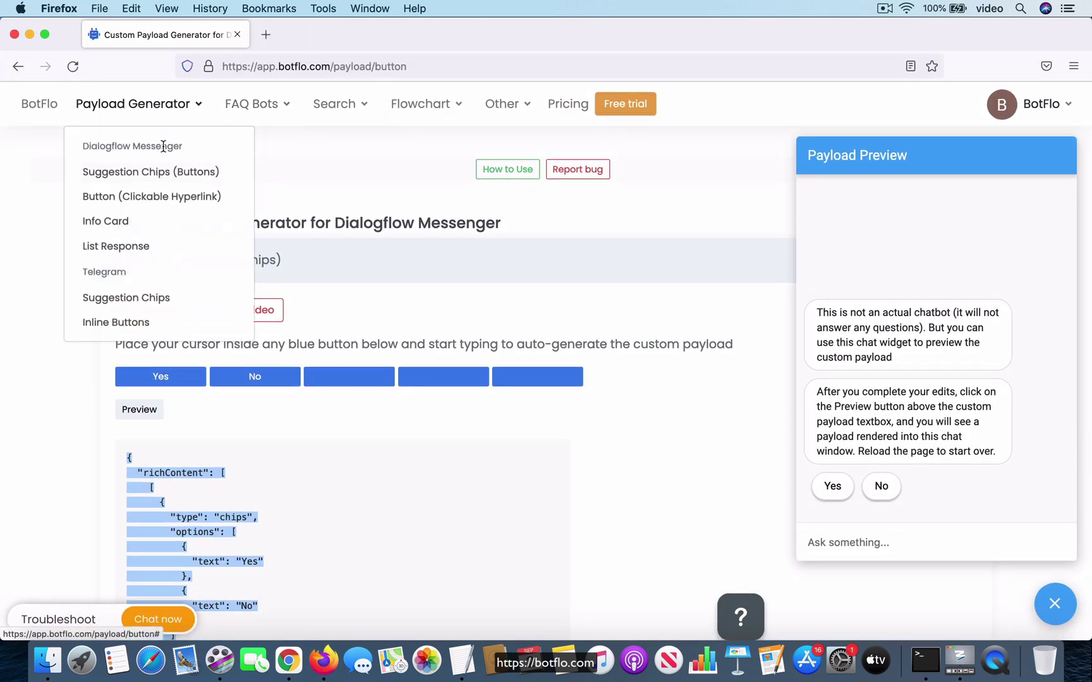
right_click(181, 195)
left_click(215, 197)
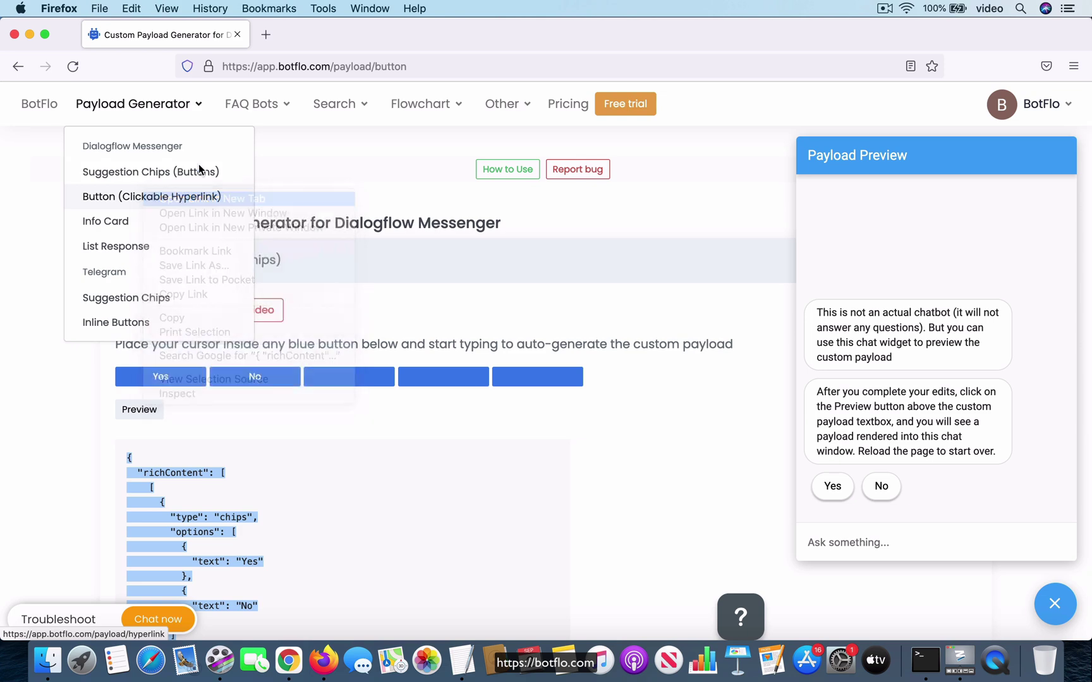
left_click(327, 37)
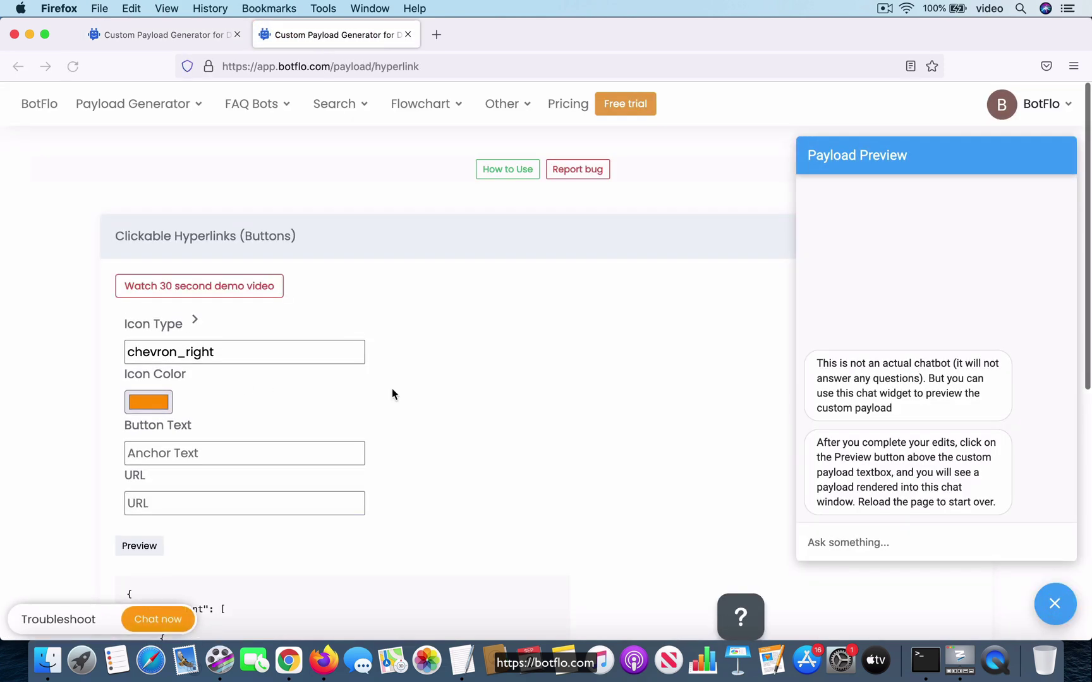
Search the icon types for "link" and set the hyperlink button's icon to insert_link.
scroll(444, 386, "down", 3)
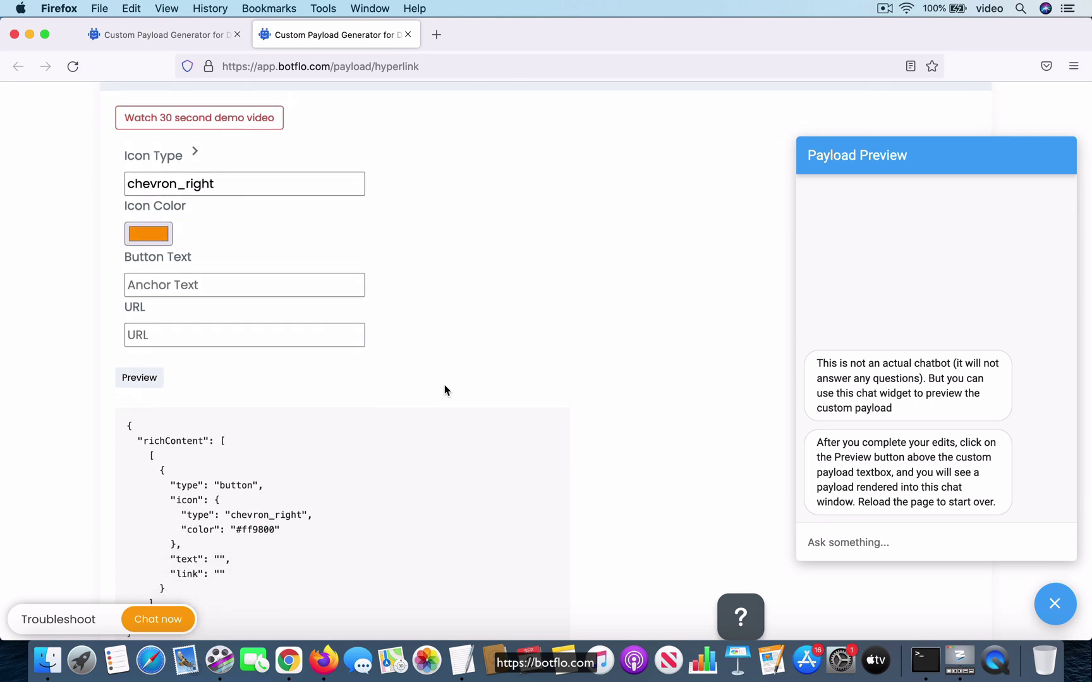
left_click(215, 185)
left_click(297, 221)
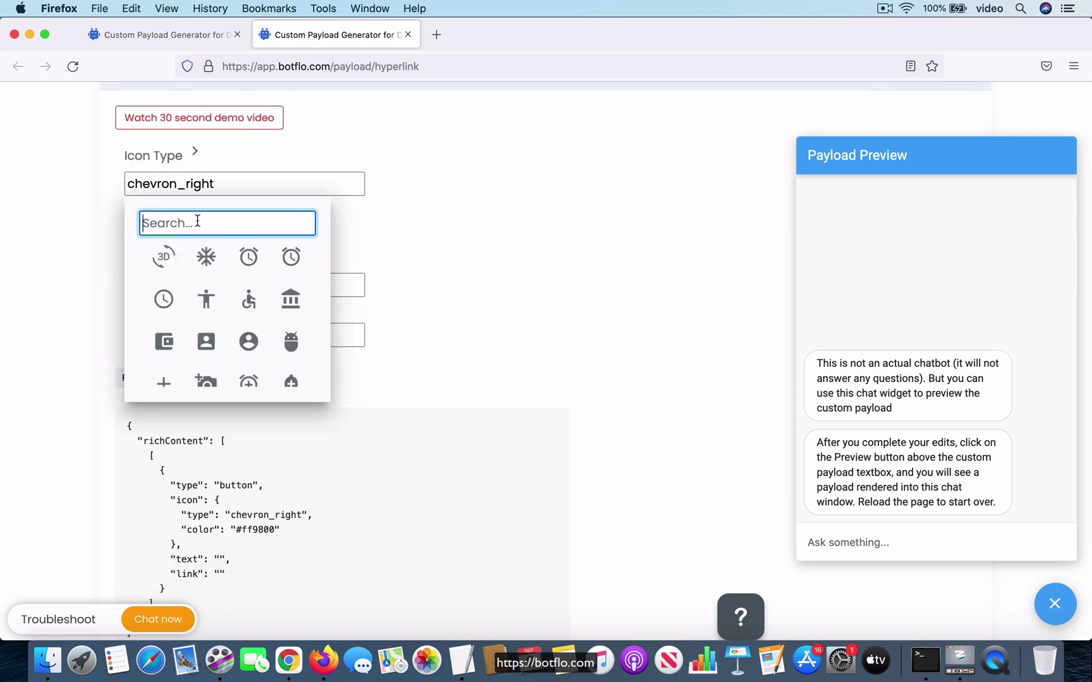
type("link")
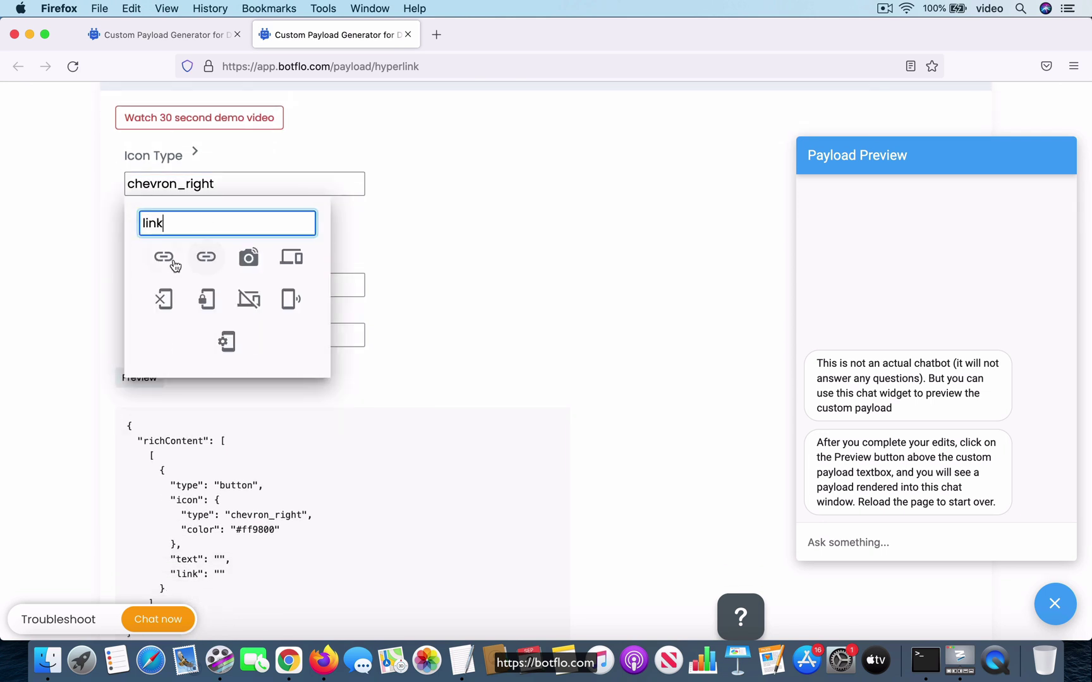
left_click(175, 266)
left_click(402, 249)
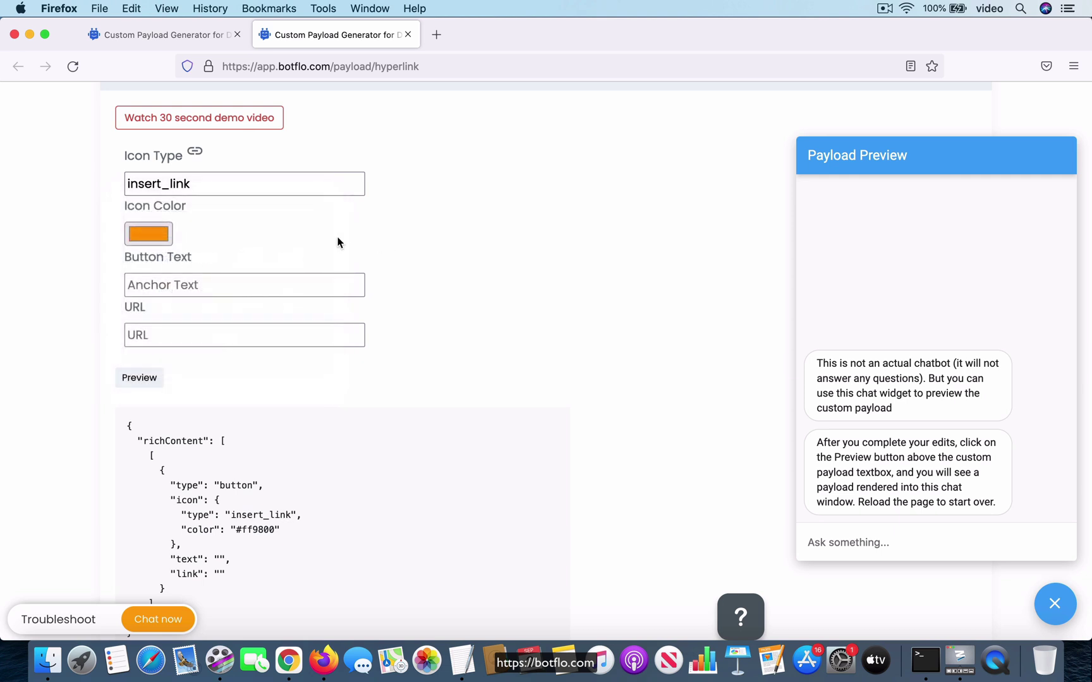
Set the hyperlink button's text to "What is a pure FAQ Bot?".
scroll(338, 240, "down", 2)
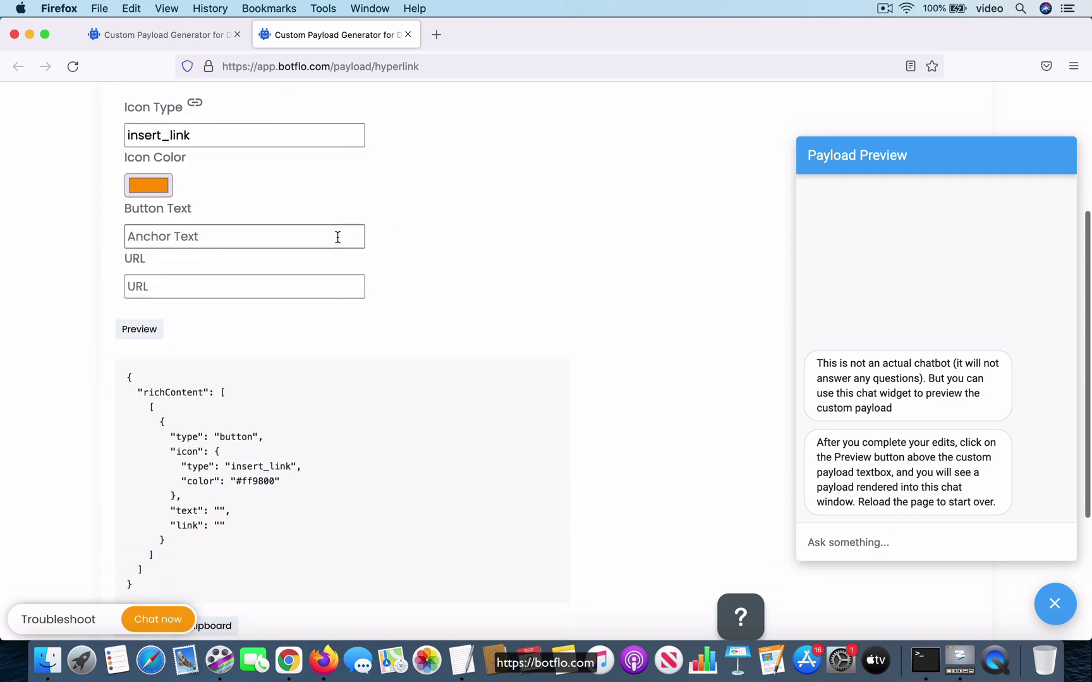
left_click(250, 235)
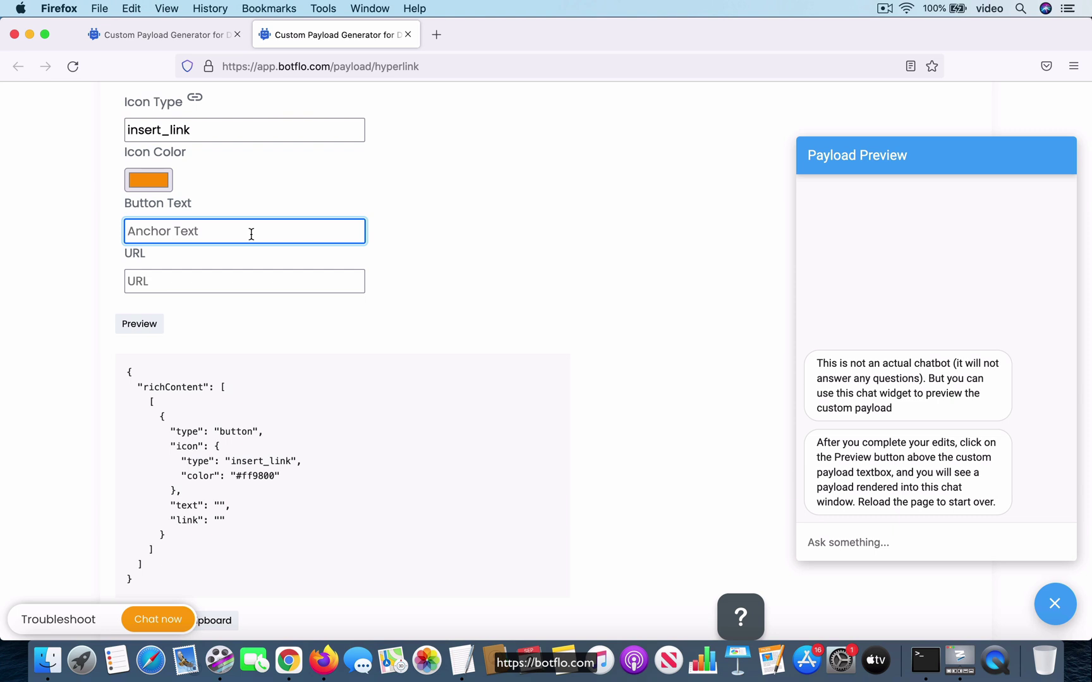
type("What is a pure FAQ B")
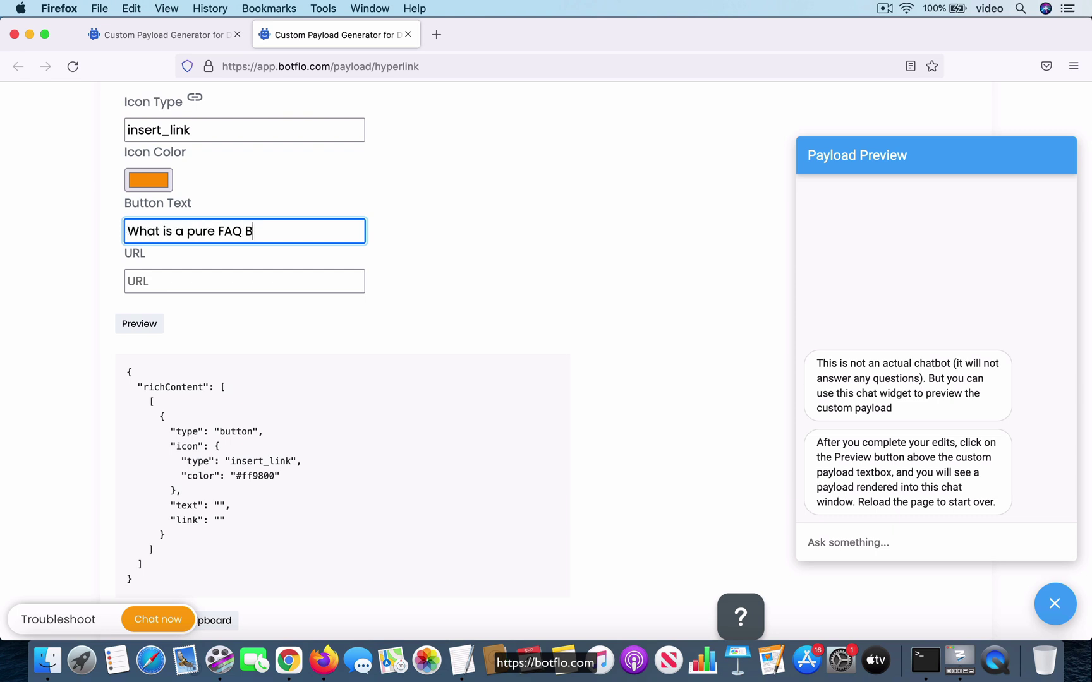
type("ot?")
Paste the copied article address as the hyperlink button's URL.
scroll(509, 270, "down", 1)
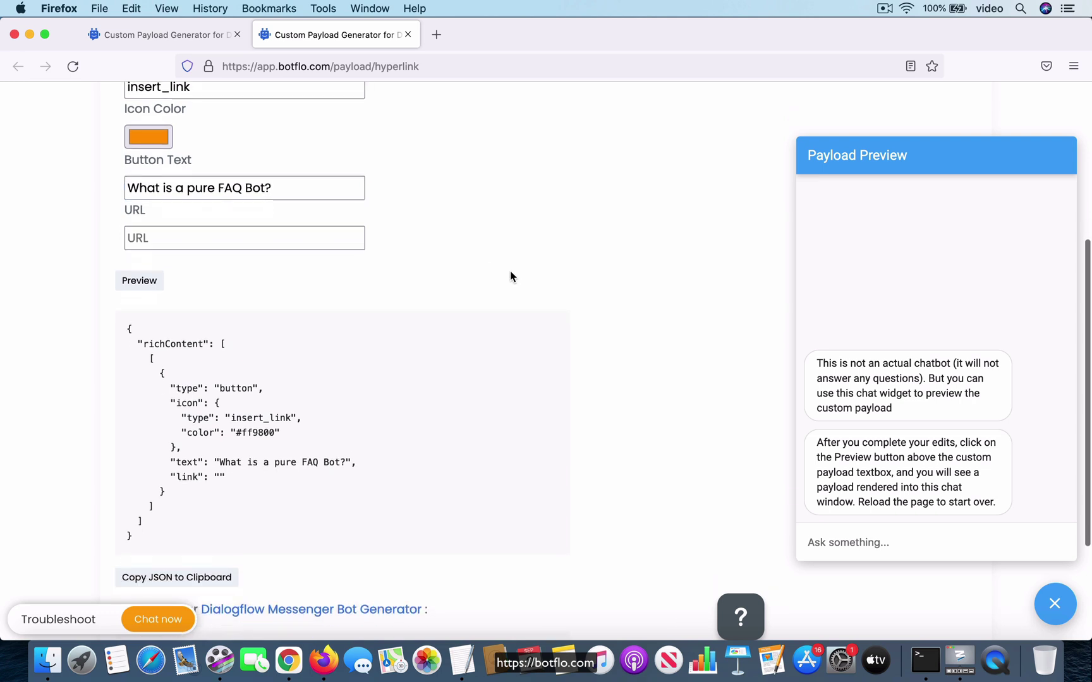
left_click(268, 240)
key("super+v")
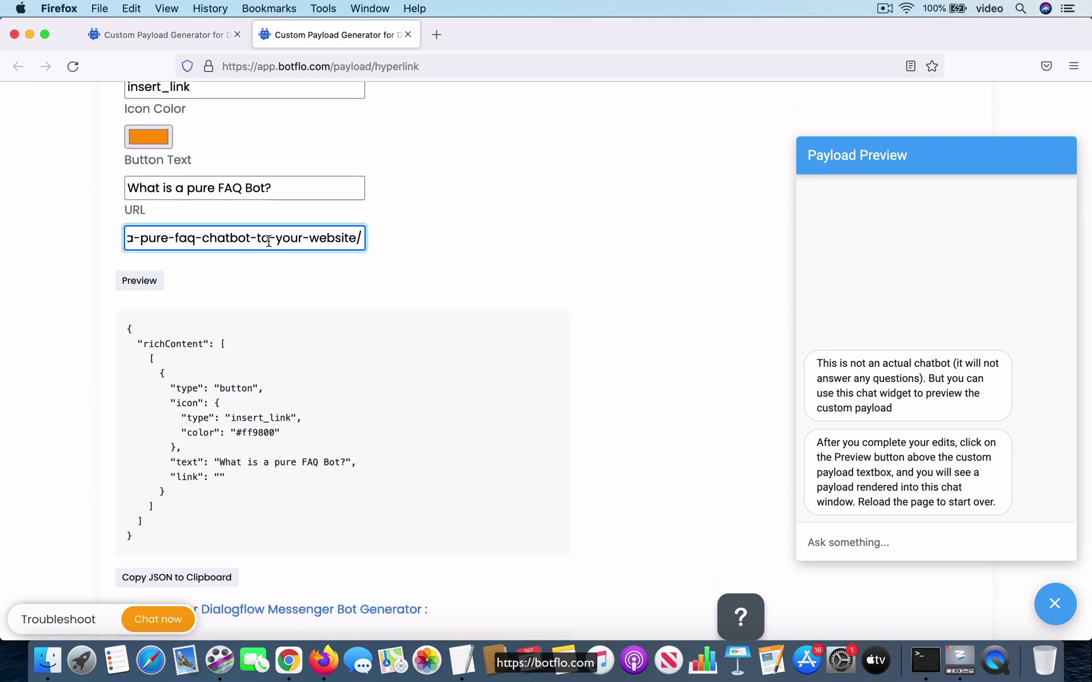
left_click(515, 235)
Preview the hyperlink button payload, test its link in the chat preview, and close the article it opens.
scroll(606, 291, "down", 3)
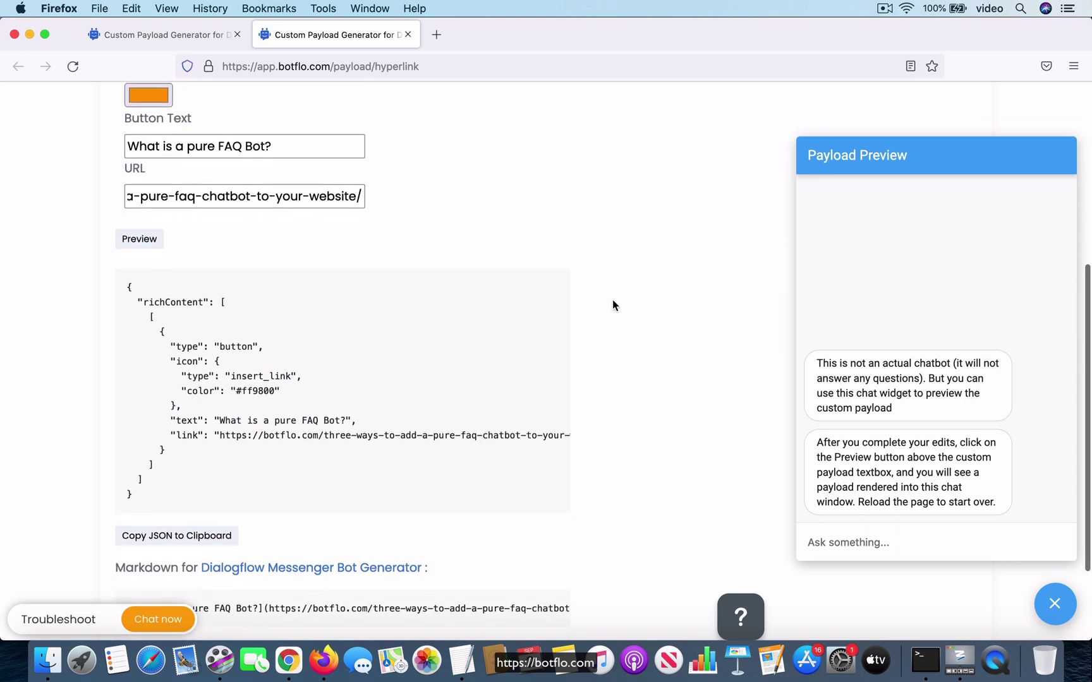
scroll(613, 301, "down", 1)
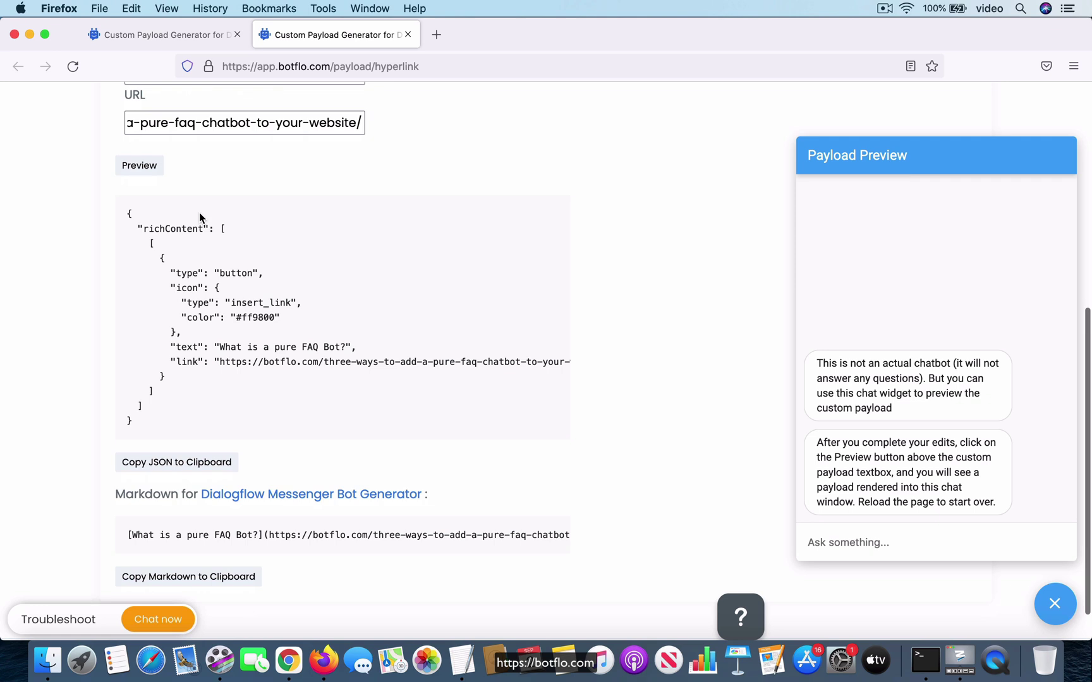
left_click(144, 169)
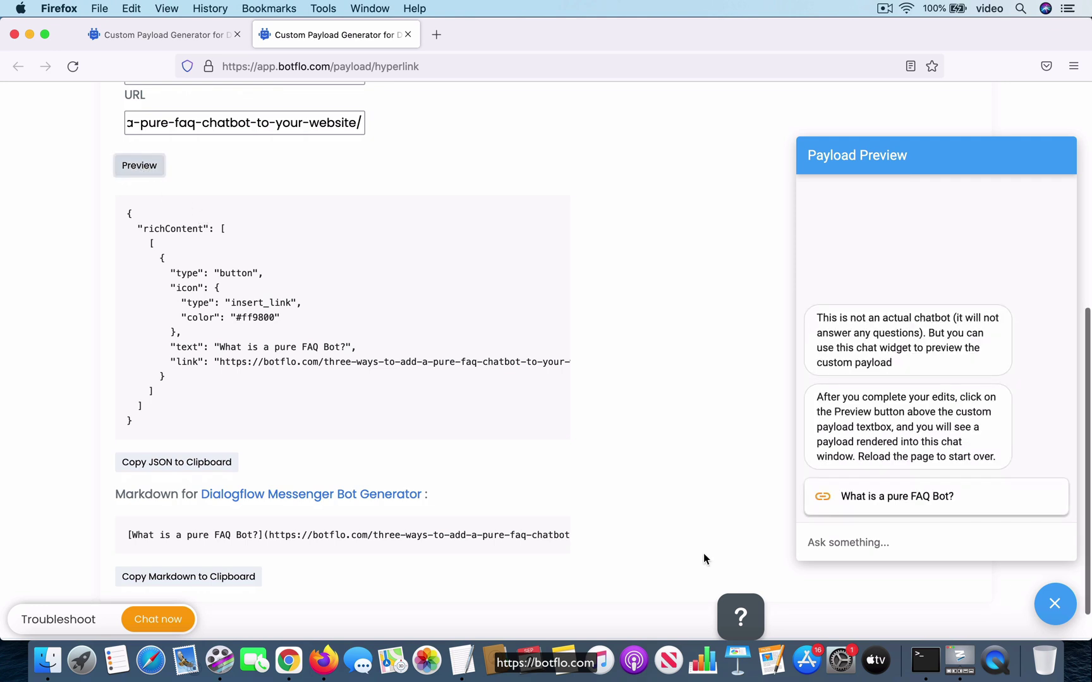
left_click(902, 502)
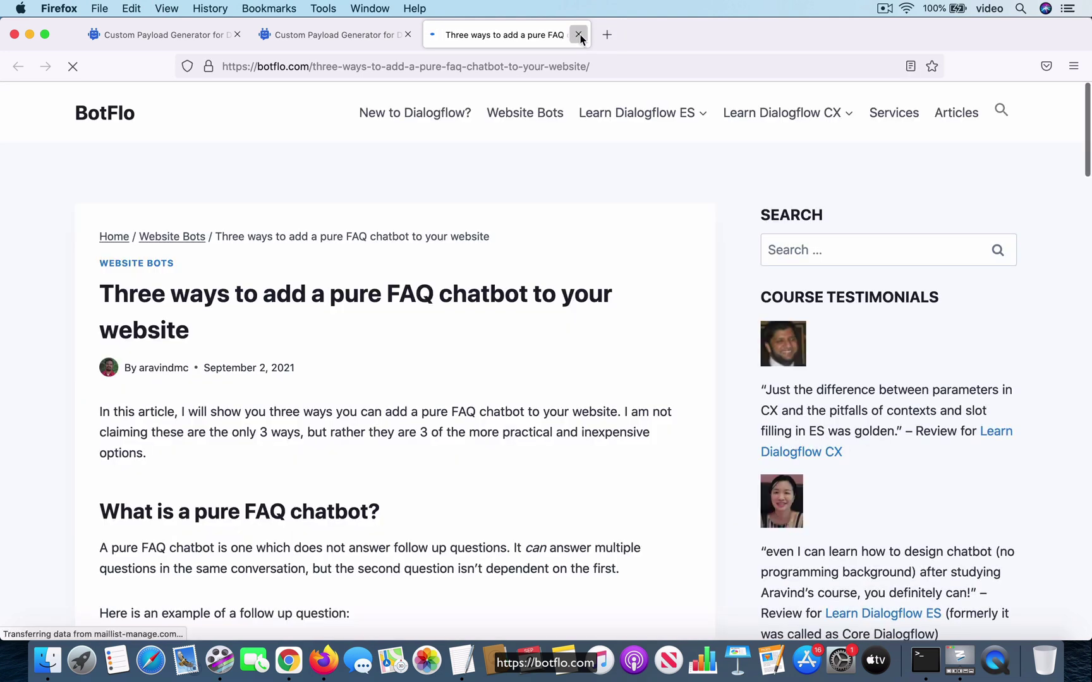
left_click(579, 36)
Copy the generated button JSON, switch to Chrome and paste it into the Custom Payload of Dialogflow's 3 voicebot.NO intent.
left_click(214, 462)
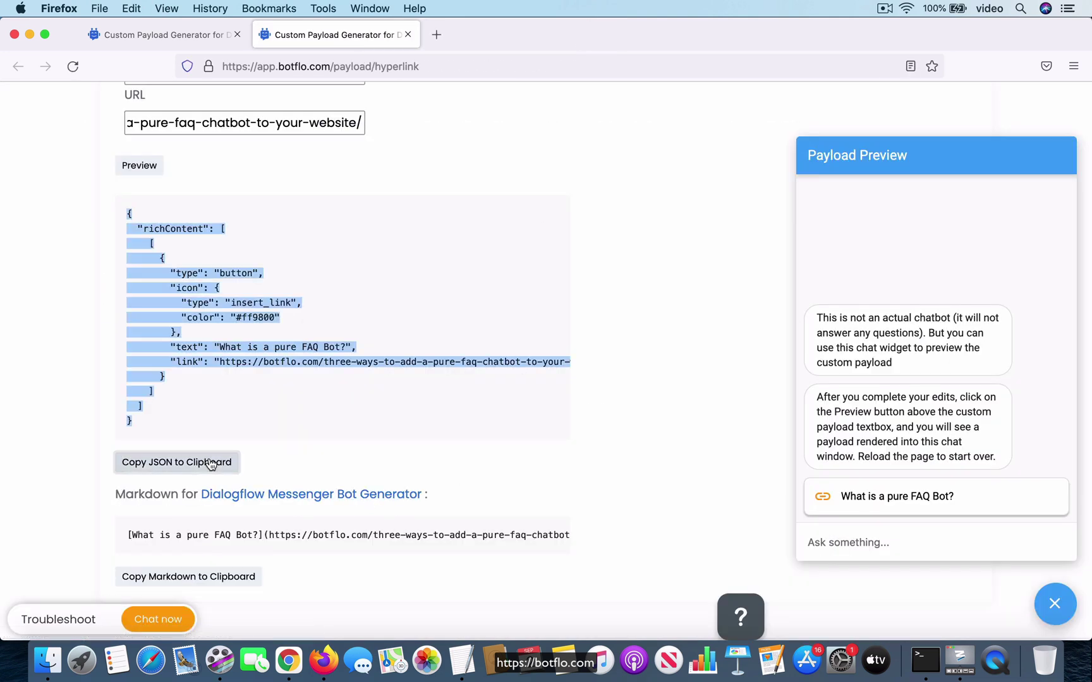
left_click(288, 661)
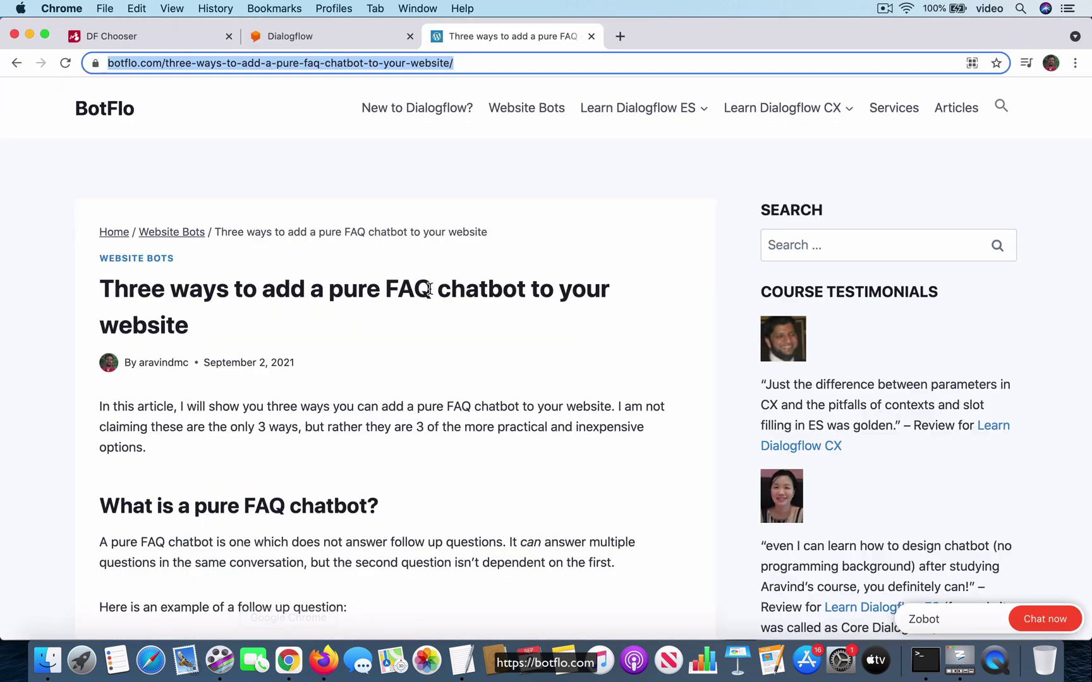
left_click(295, 36)
left_click(317, 448)
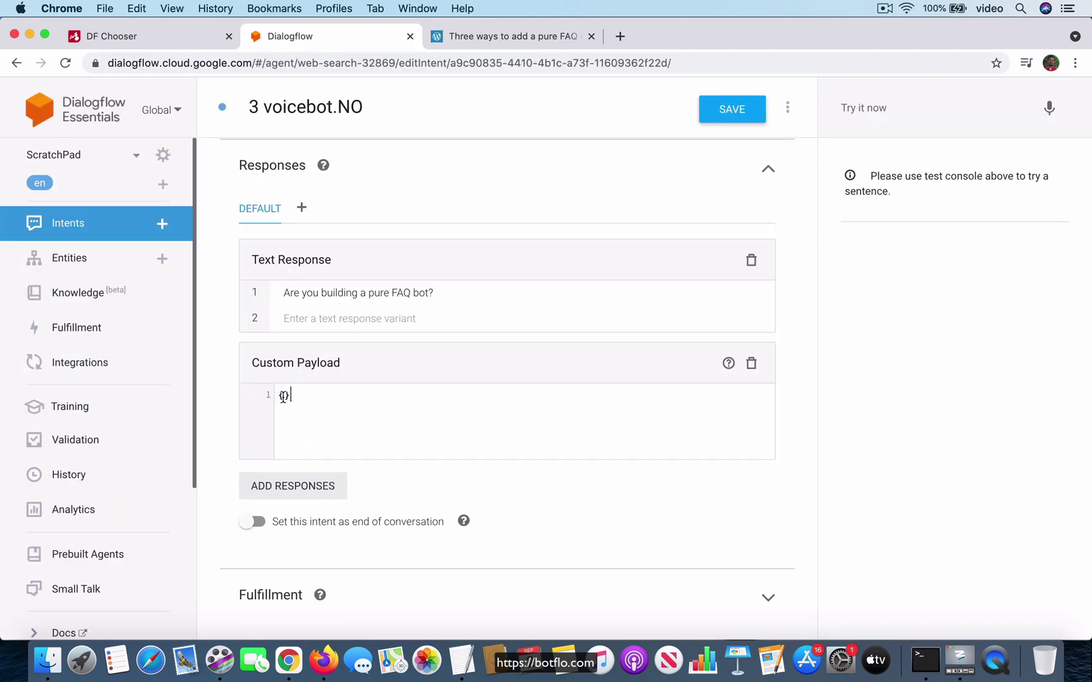
key("super+v")
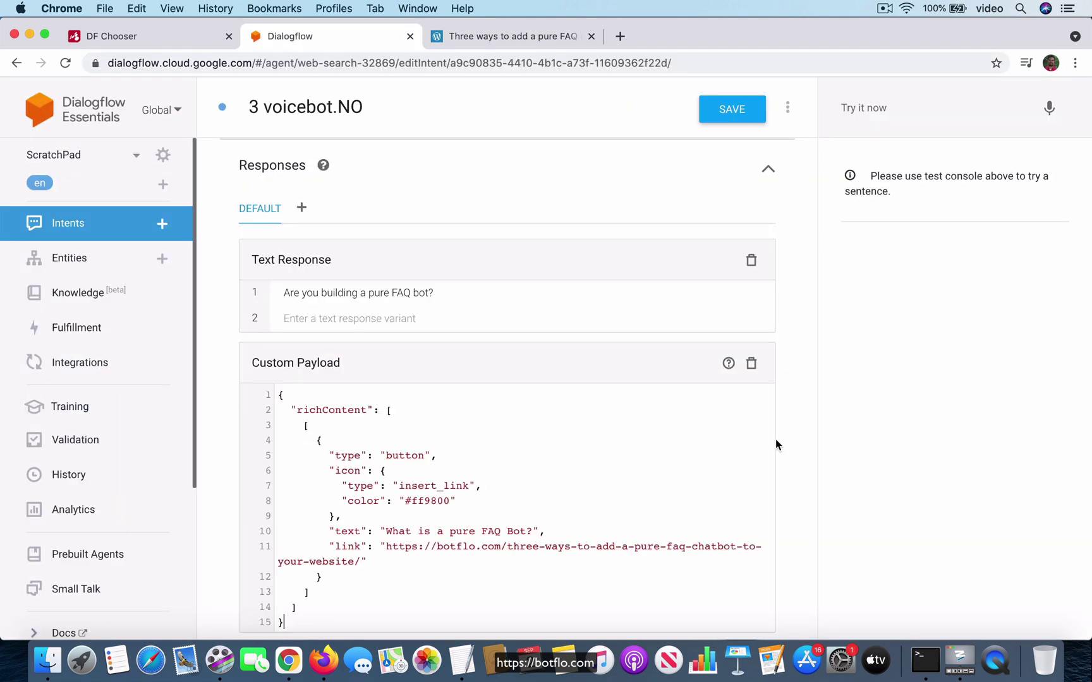
Add a second Custom Payload response below the hyperlink button payload.
scroll(786, 440, "down", 2)
scroll(797, 440, "down", 3)
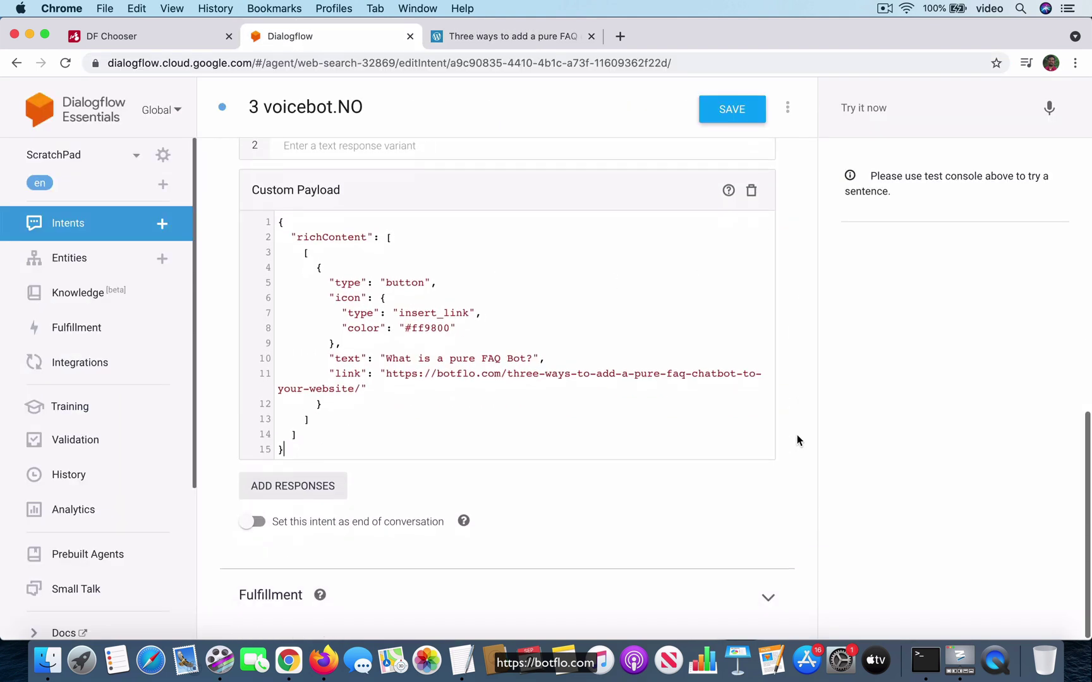
left_click(312, 490)
left_click(298, 528)
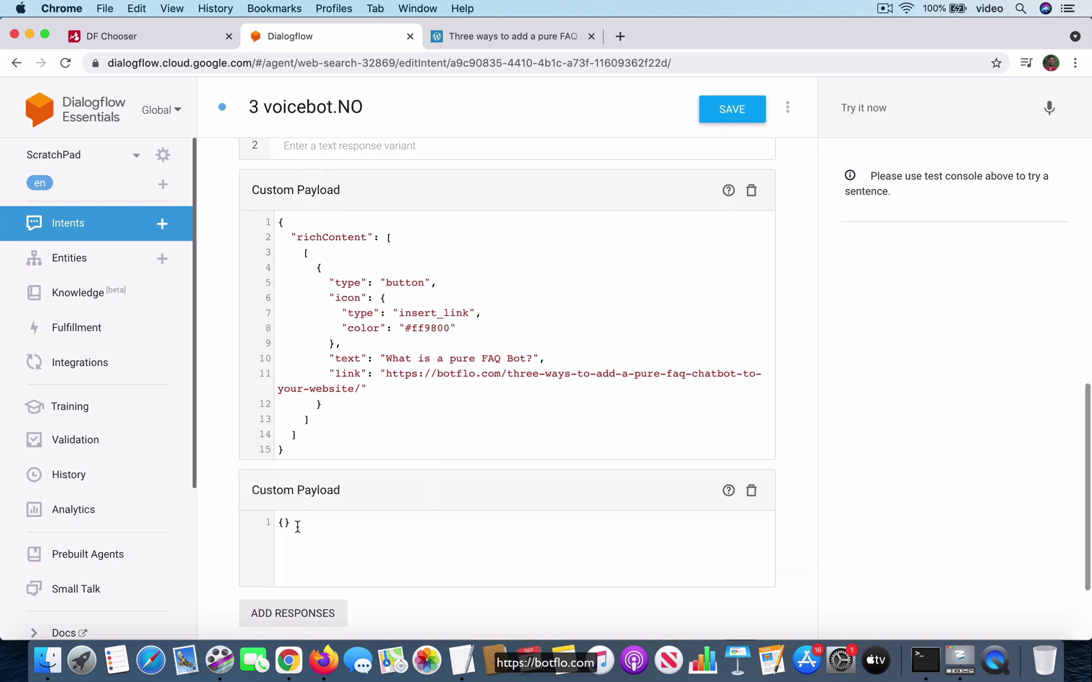
Copy the Yes/No suggestion chips JSON from the generator in Firefox and paste it over the second Custom Payload's empty braces in Chrome.
left_click(322, 660)
left_click(184, 41)
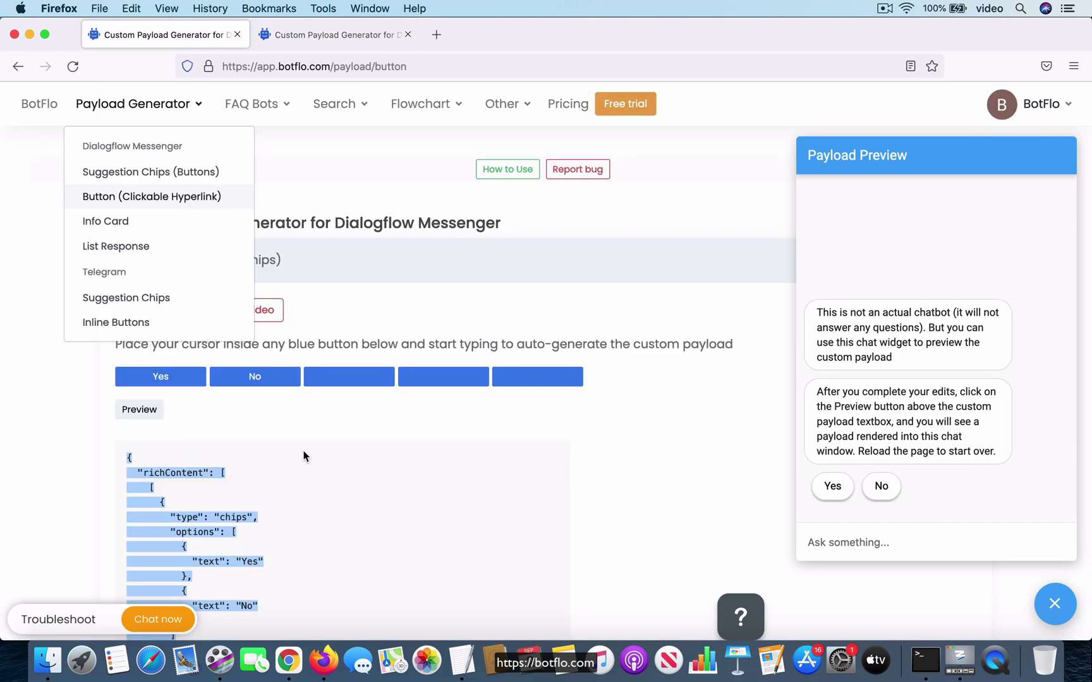
scroll(631, 380, "down", 5)
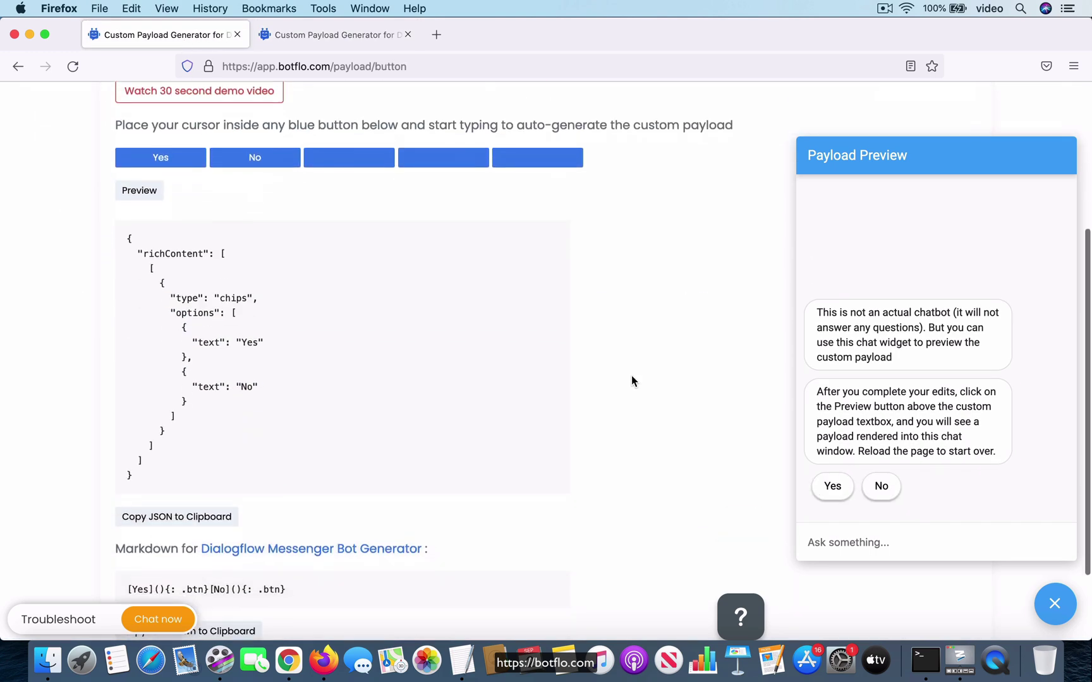
left_click(184, 503)
left_click(288, 660)
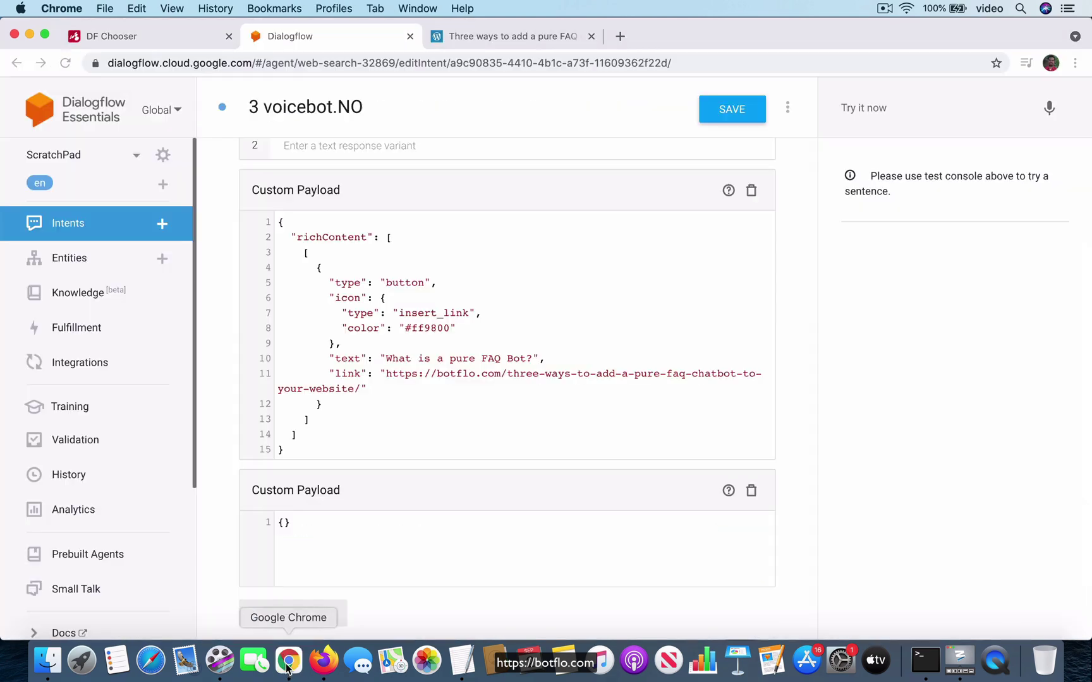
left_click_drag(291, 528, 236, 522)
key("super+v")
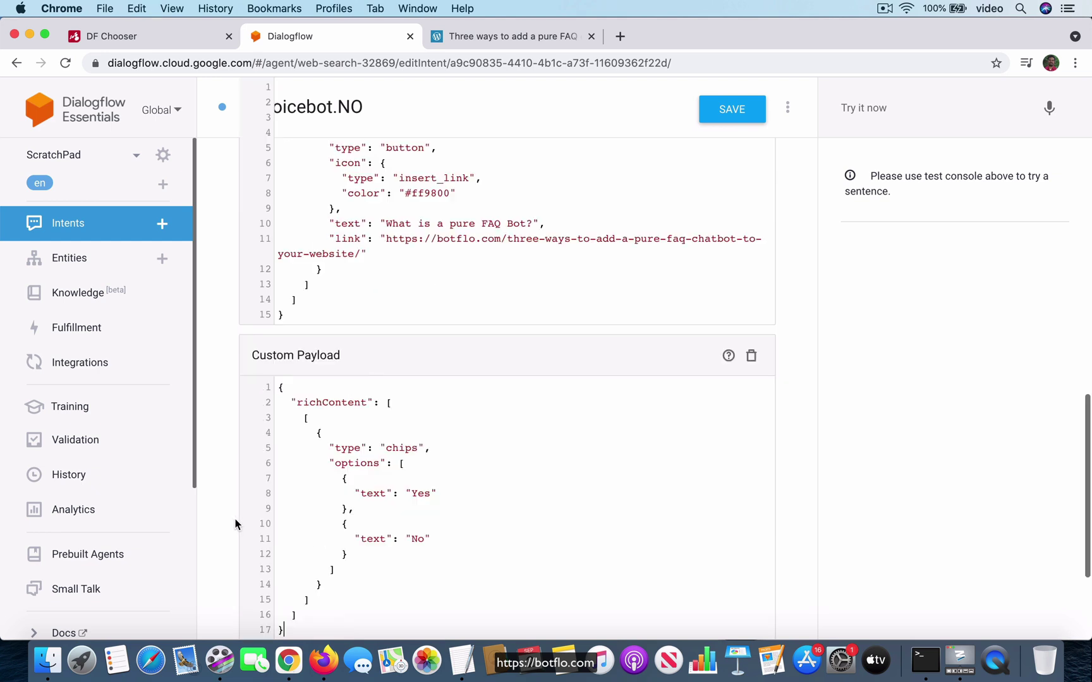
Save the 3 voicebot.NO intent and check it against its node in the DF Chooser mind map.
scroll(791, 508, "down", 2)
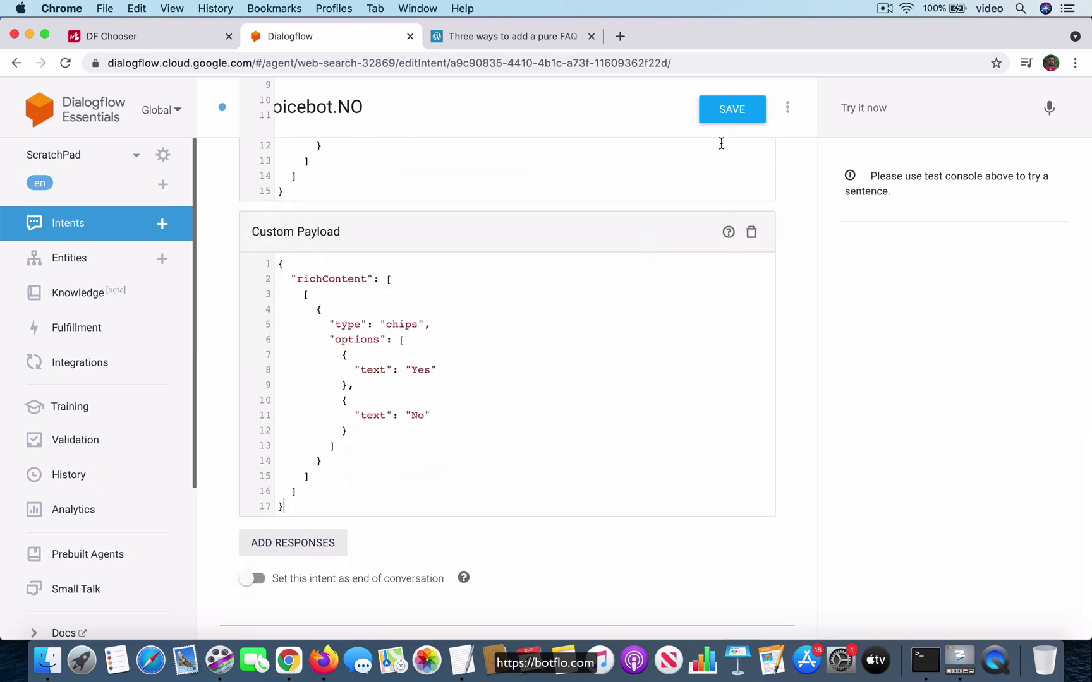
left_click(729, 125)
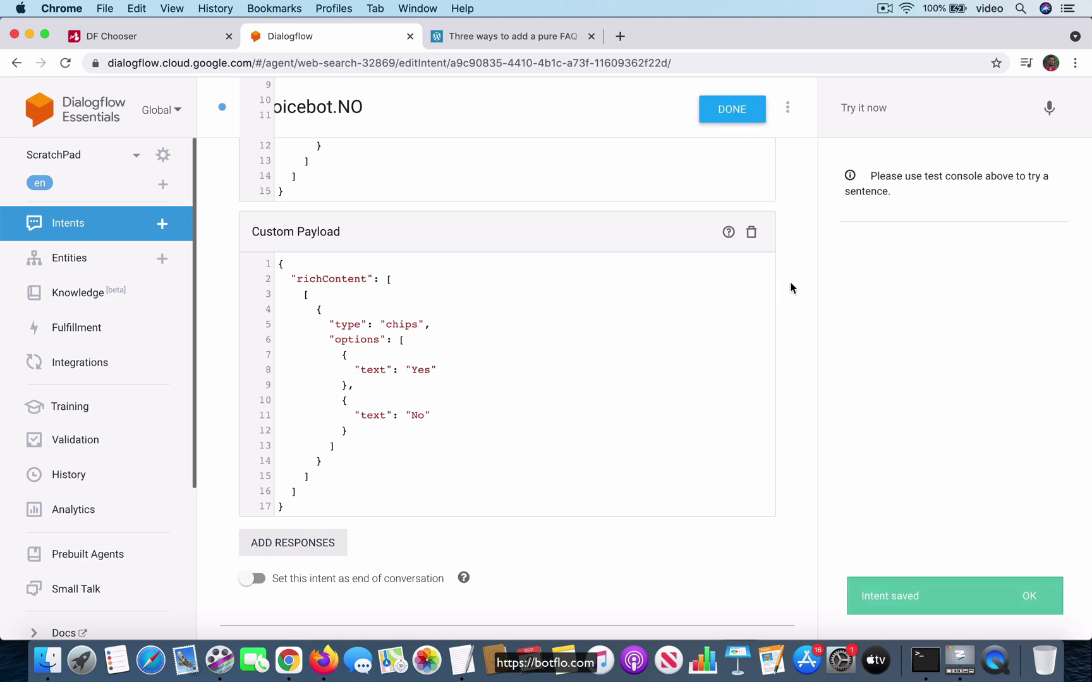
scroll(789, 283, "up", 15)
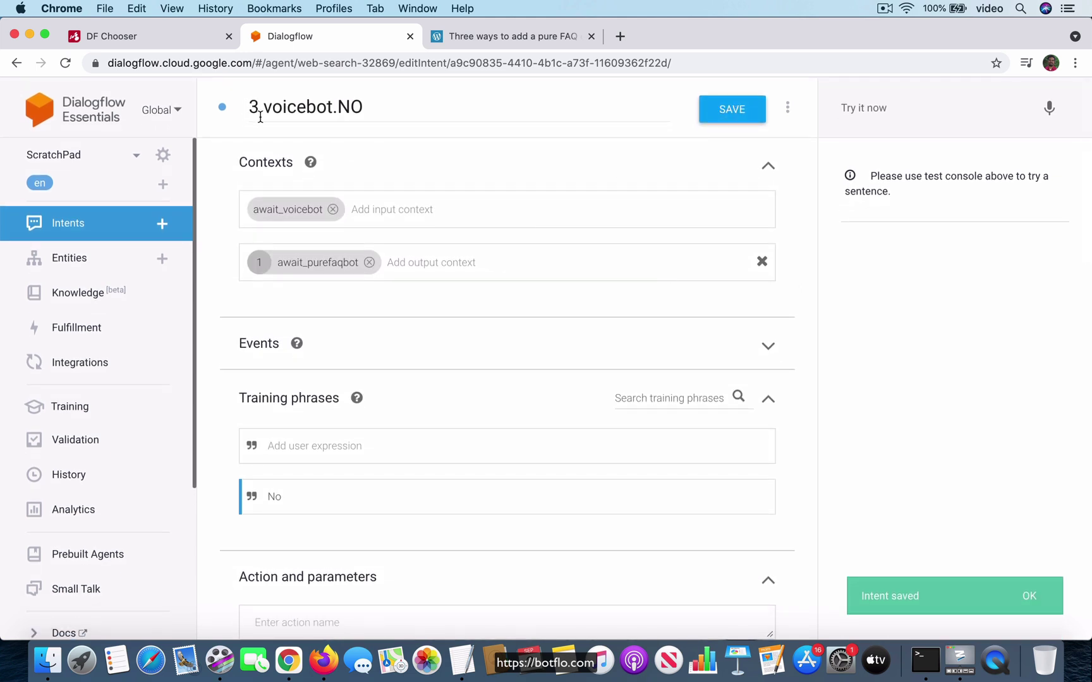
left_click(157, 36)
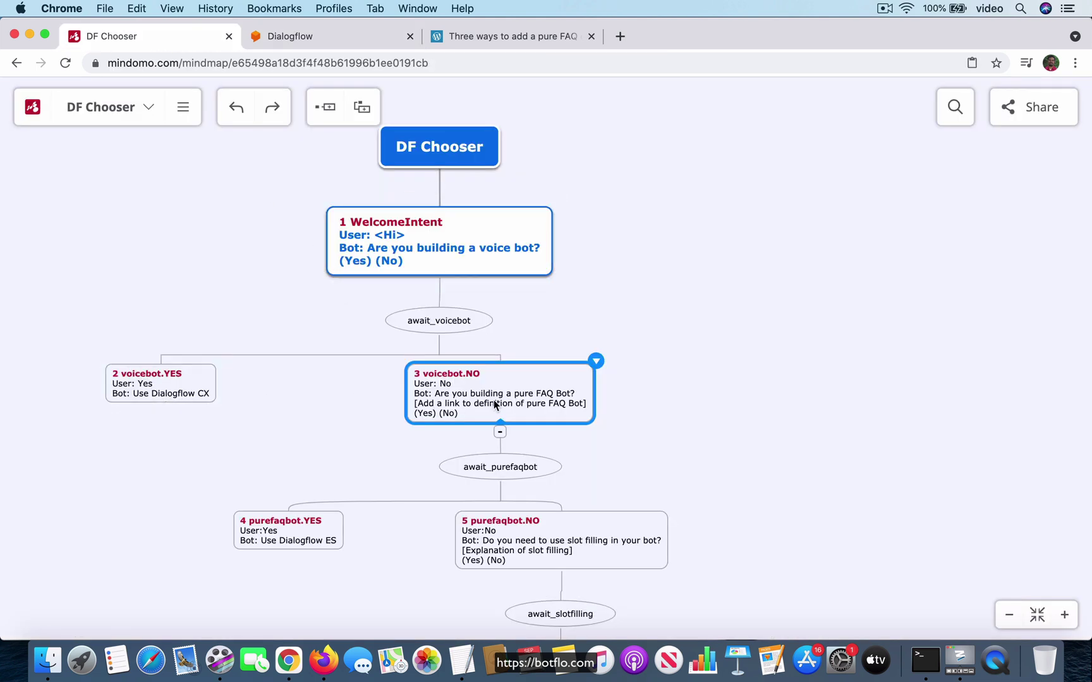
left_click(313, 46)
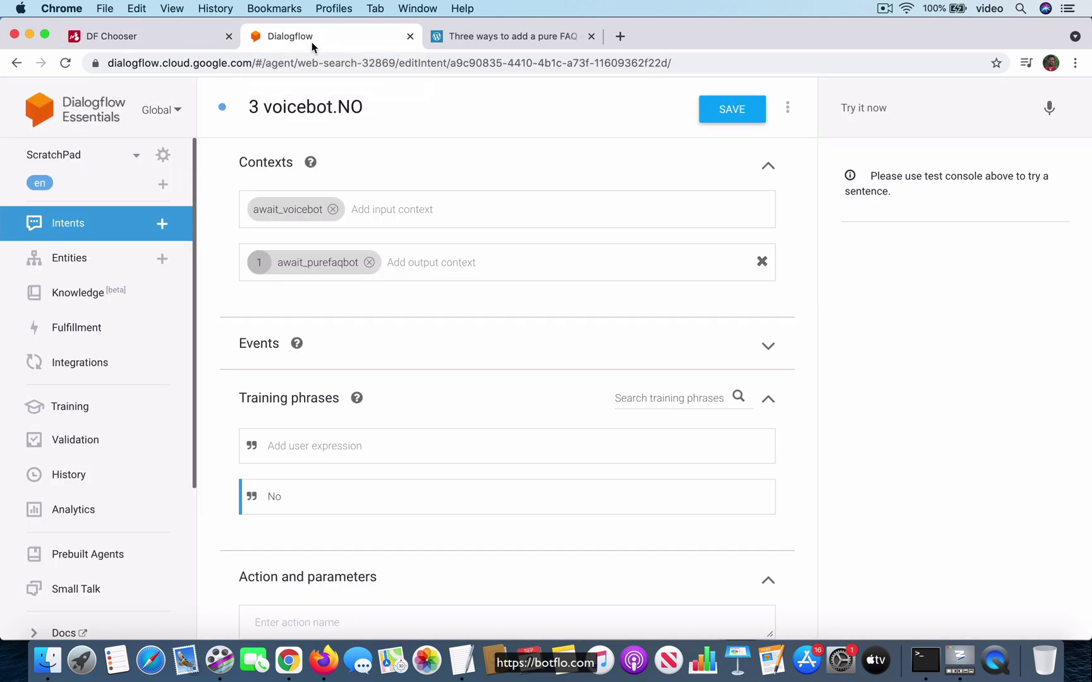
Test the agent in the Dialogflow Messenger integration by answering Yes to the voice bot question, and close the test chat.
left_click(97, 370)
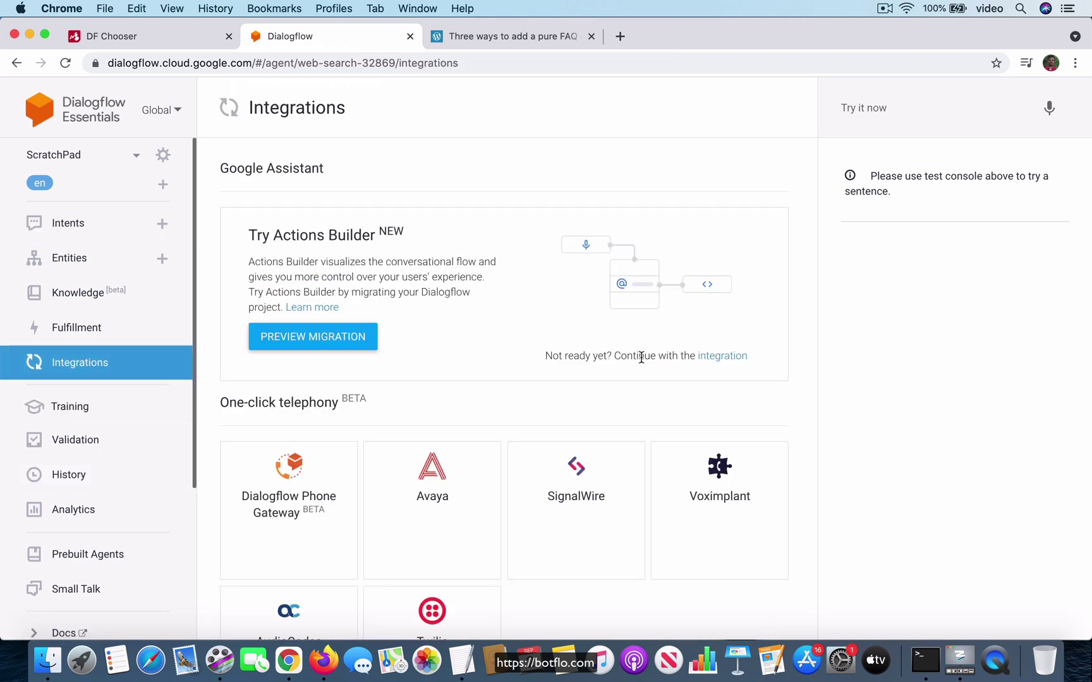
scroll(797, 409, "down", 12)
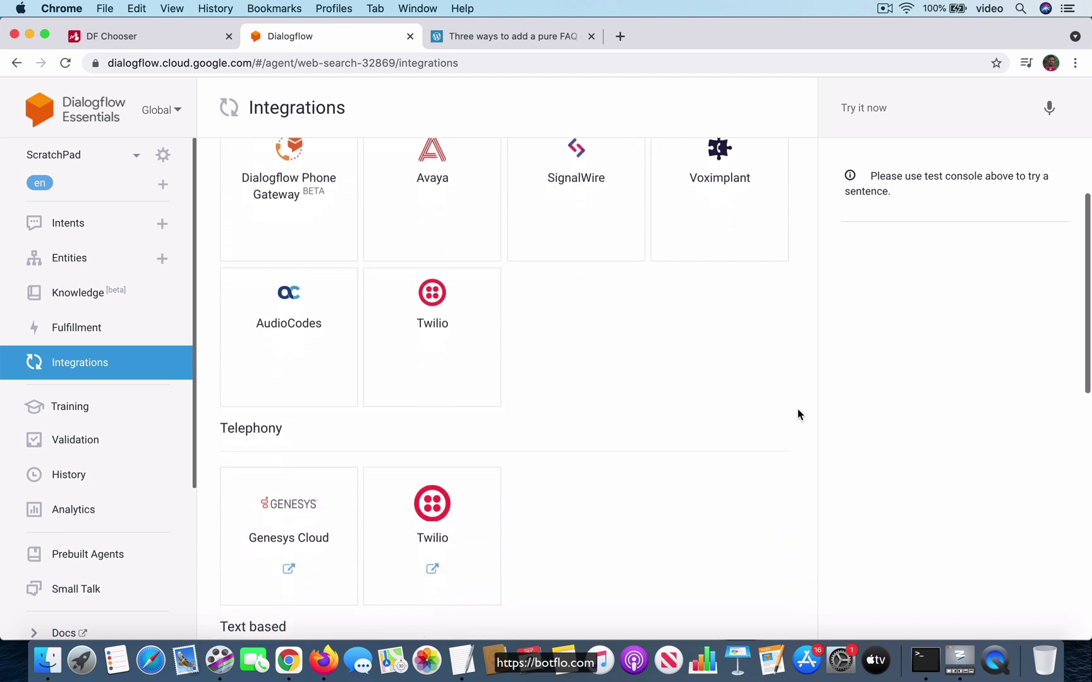
left_click(442, 307)
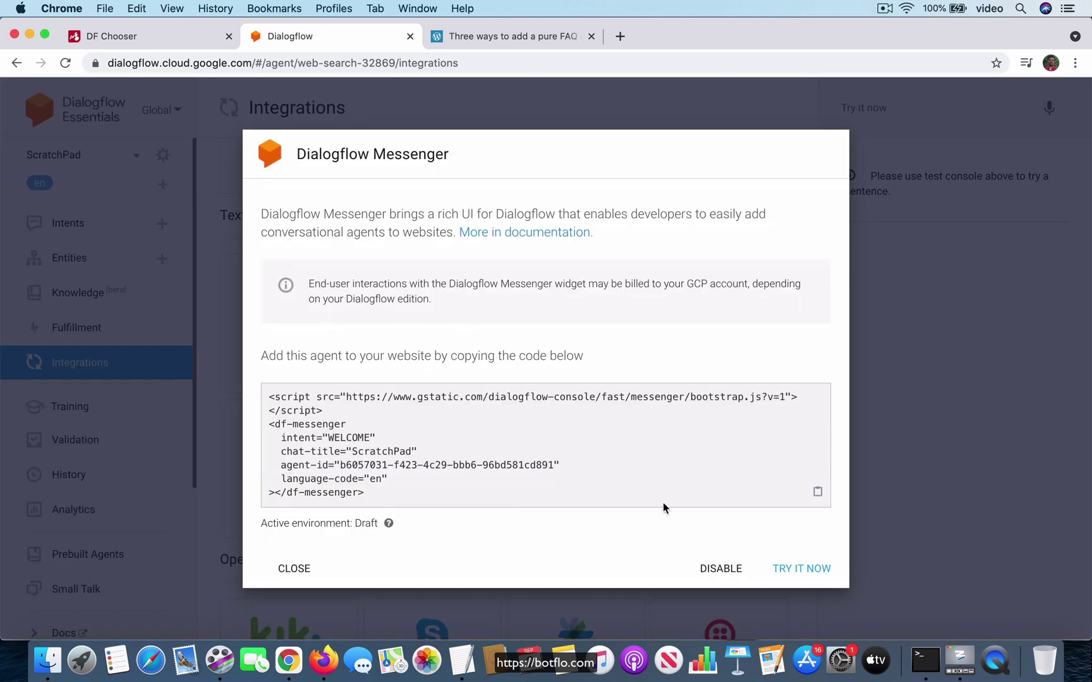
left_click(792, 573)
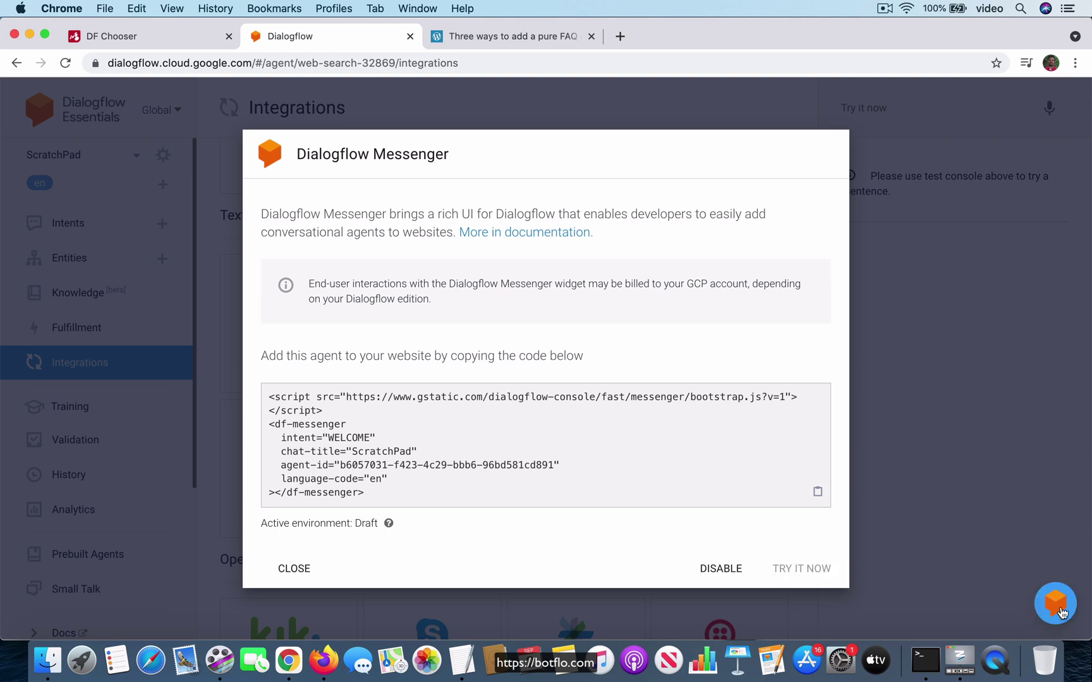
left_click(1058, 610)
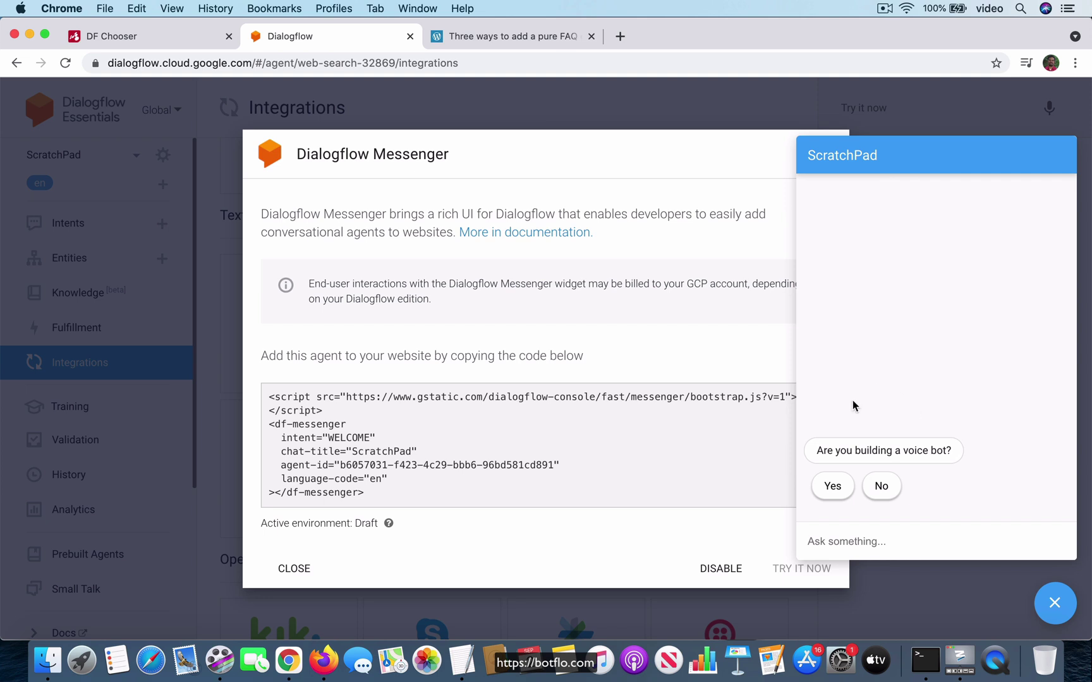
left_click(830, 490)
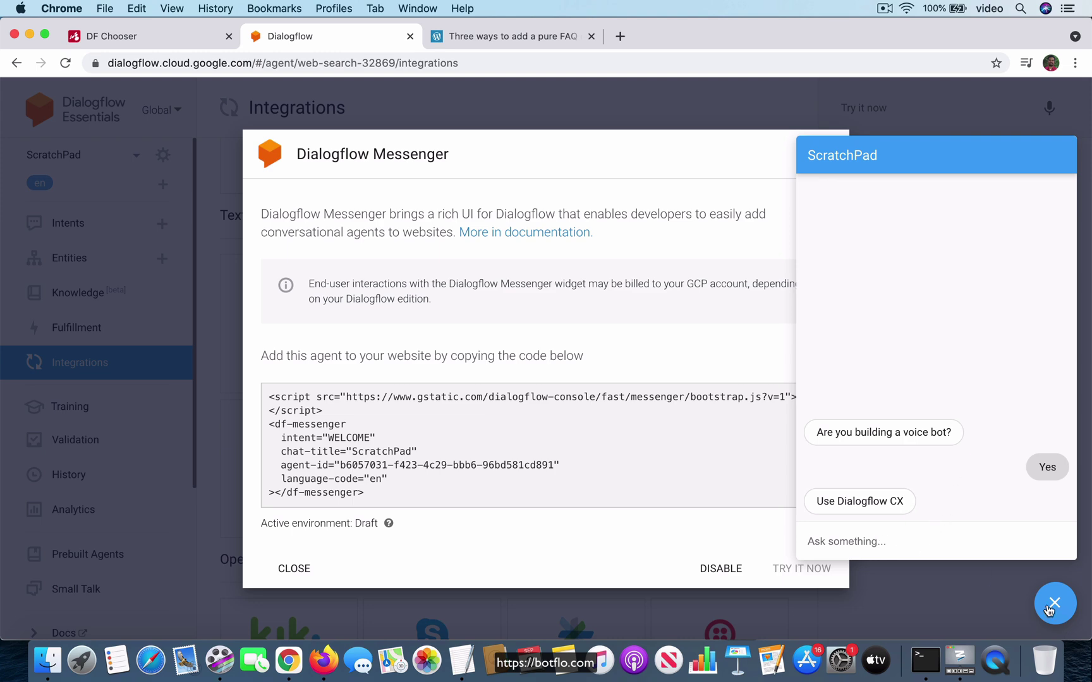
left_click(1054, 603)
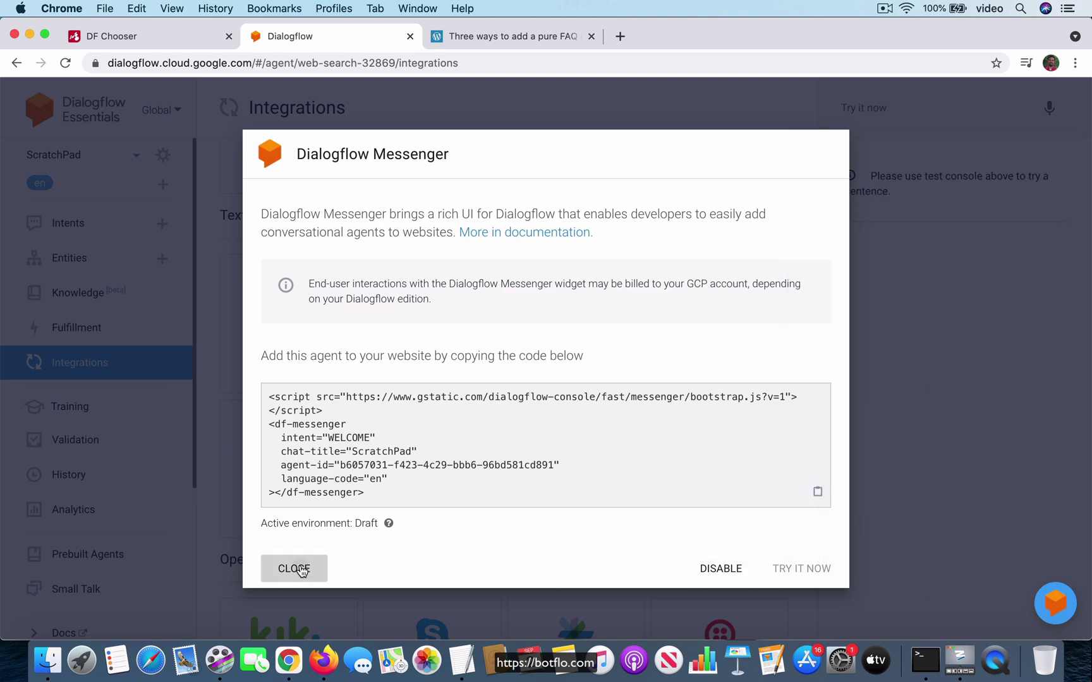
left_click(297, 568)
Start a fresh Dialogflow Messenger test chat and answer No to the voice bot question.
left_click(433, 317)
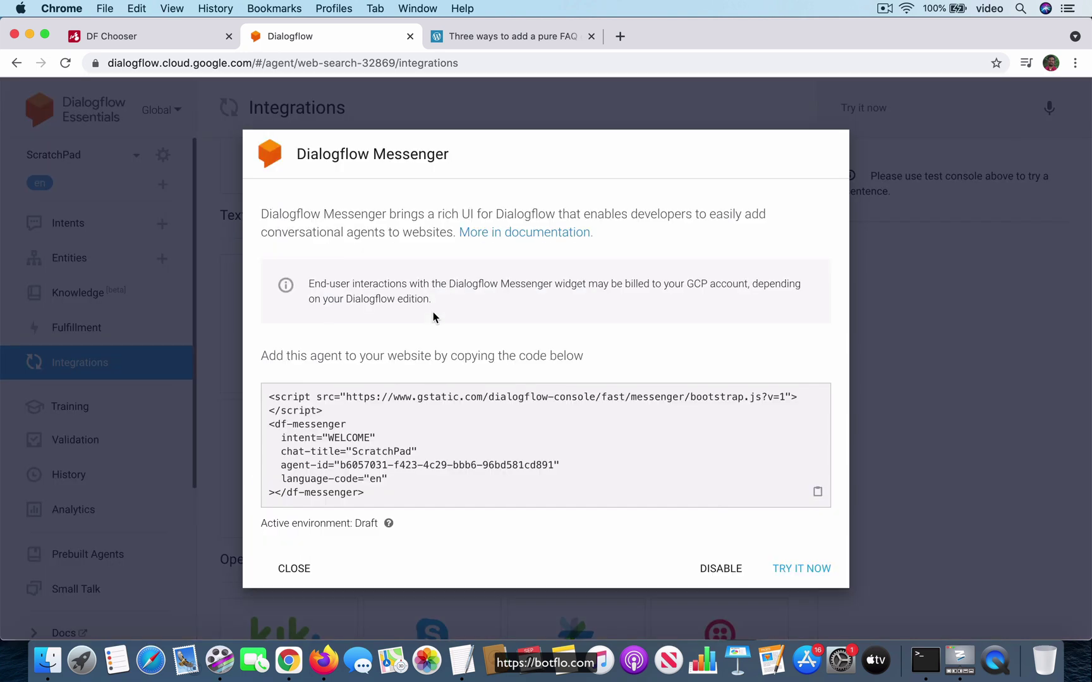
left_click(801, 566)
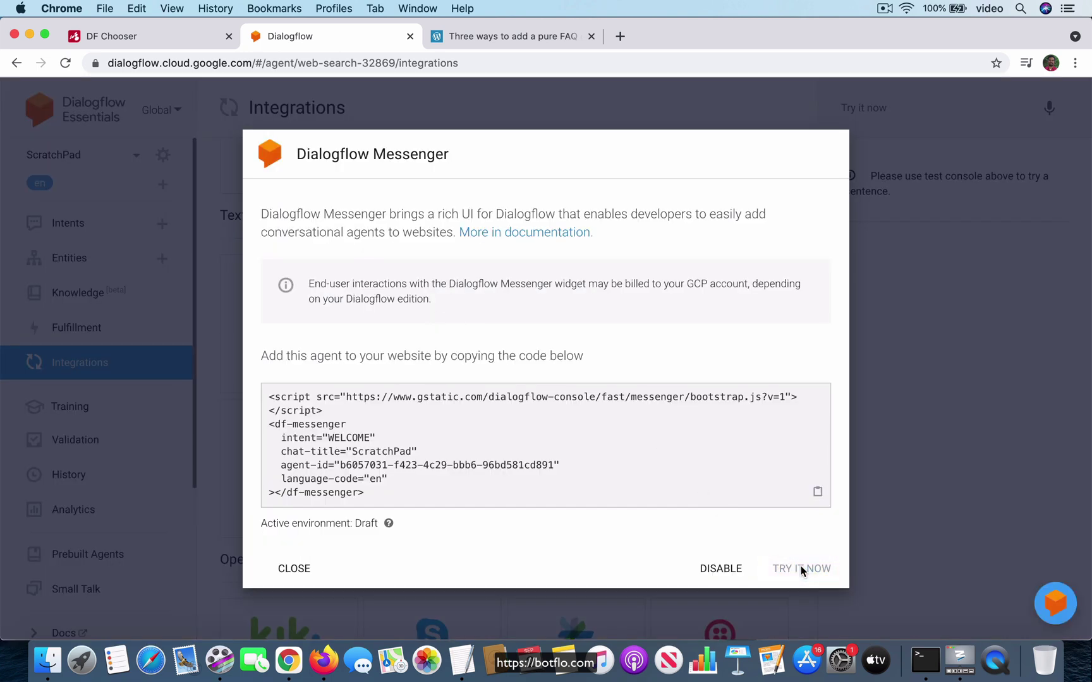
left_click(1055, 604)
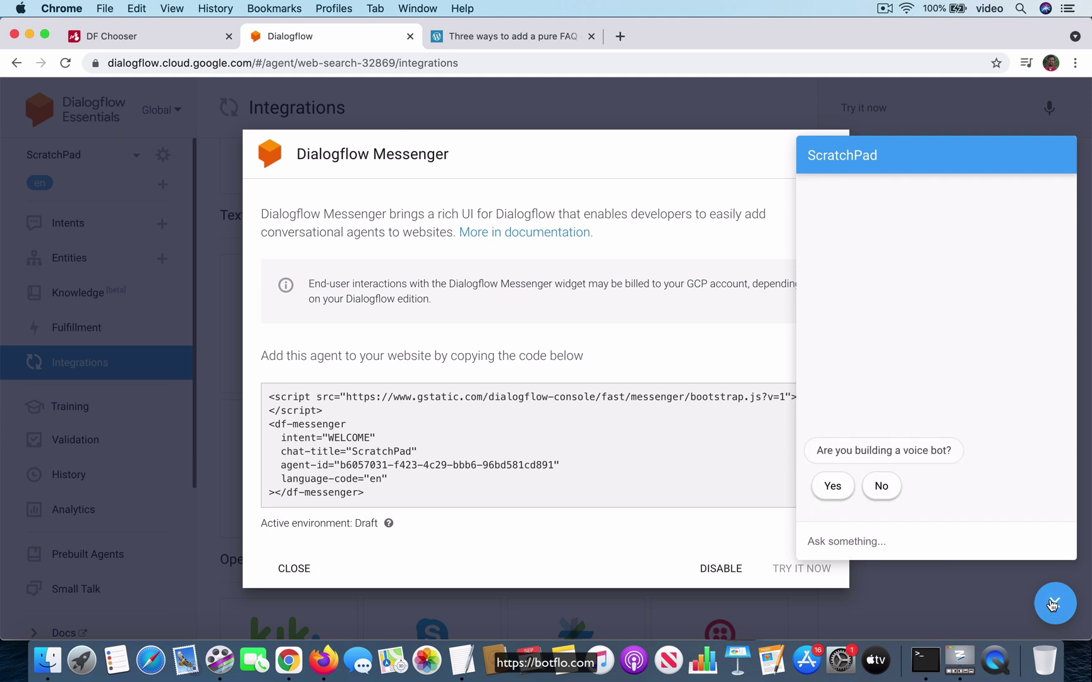
left_click(882, 491)
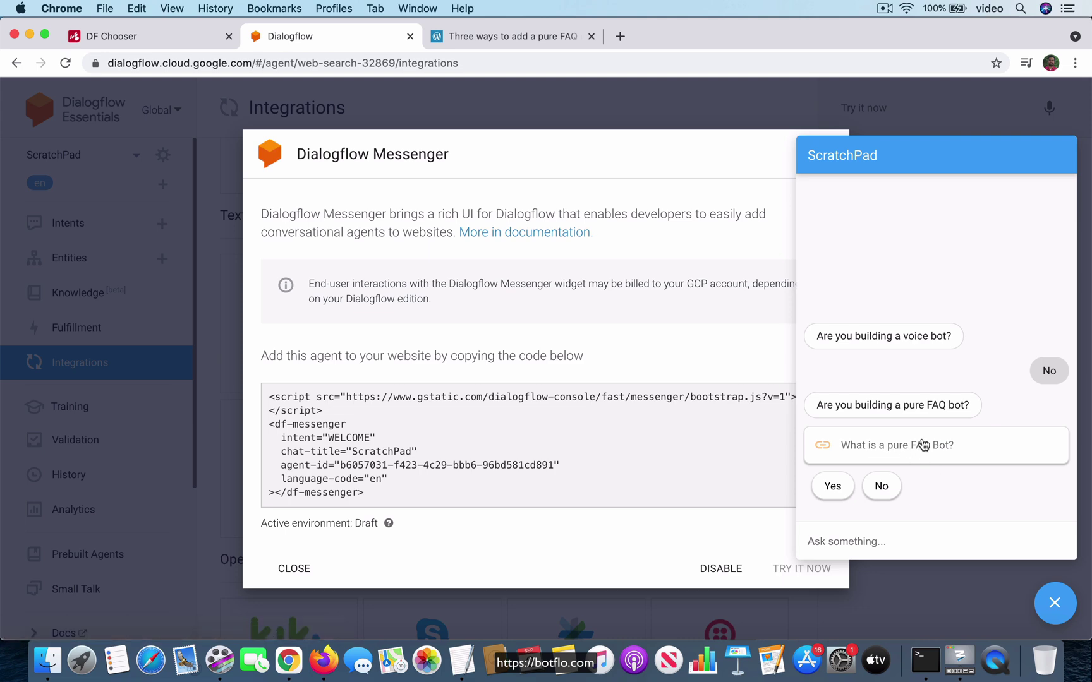
Test the chat's "What is a pure FAQ Bot?" link and close both browser tabs showing the linked article.
left_click(921, 445)
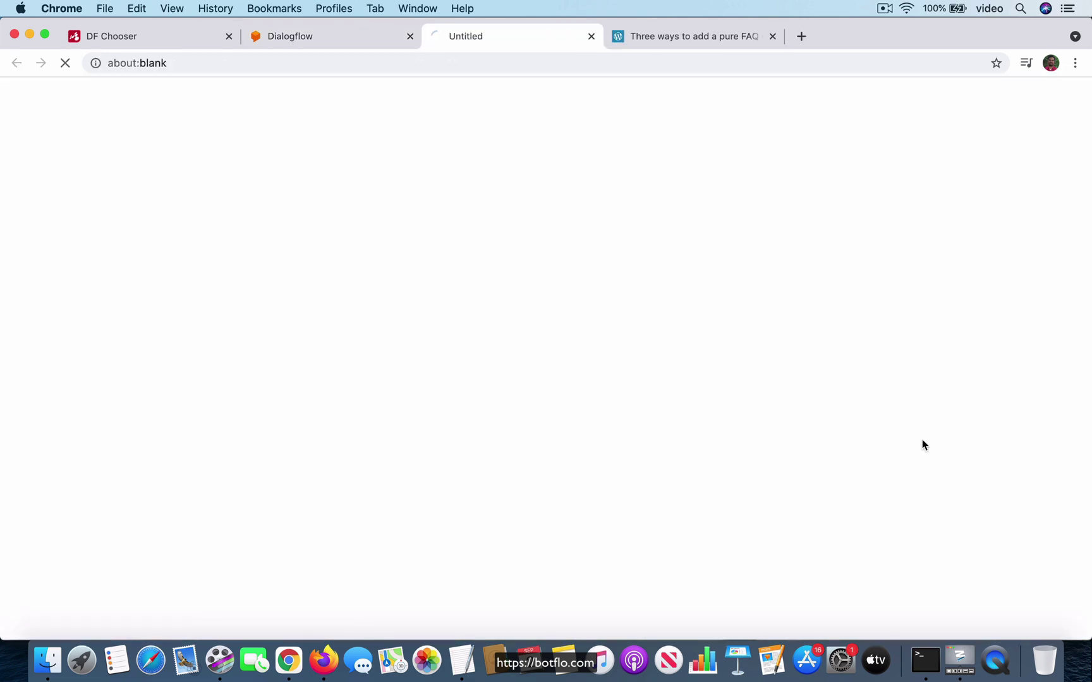
left_click(772, 36)
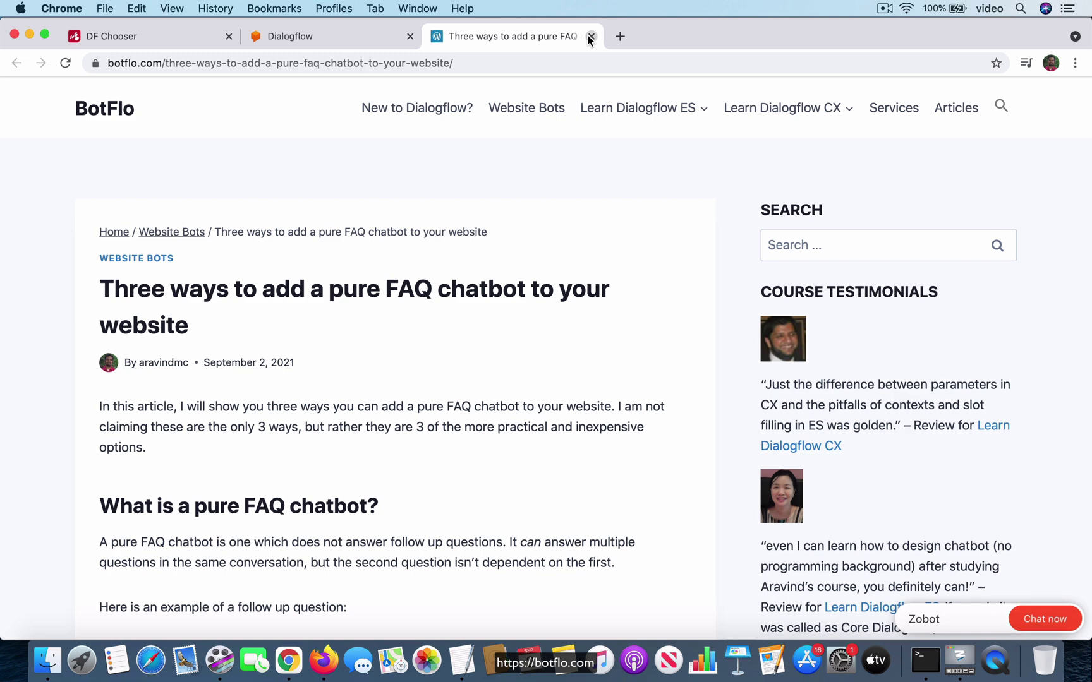
left_click(590, 37)
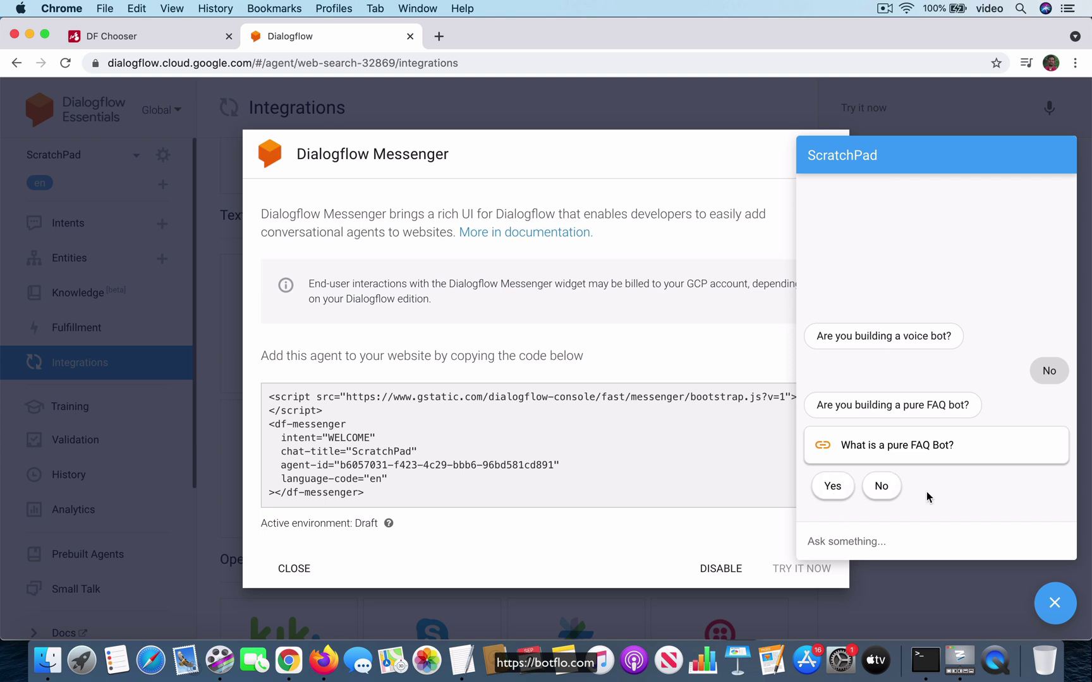
Answer Yes to the pure FAQ bot question in the test chat, and close the chat and the Dialogflow Messenger dialog.
left_click(832, 487)
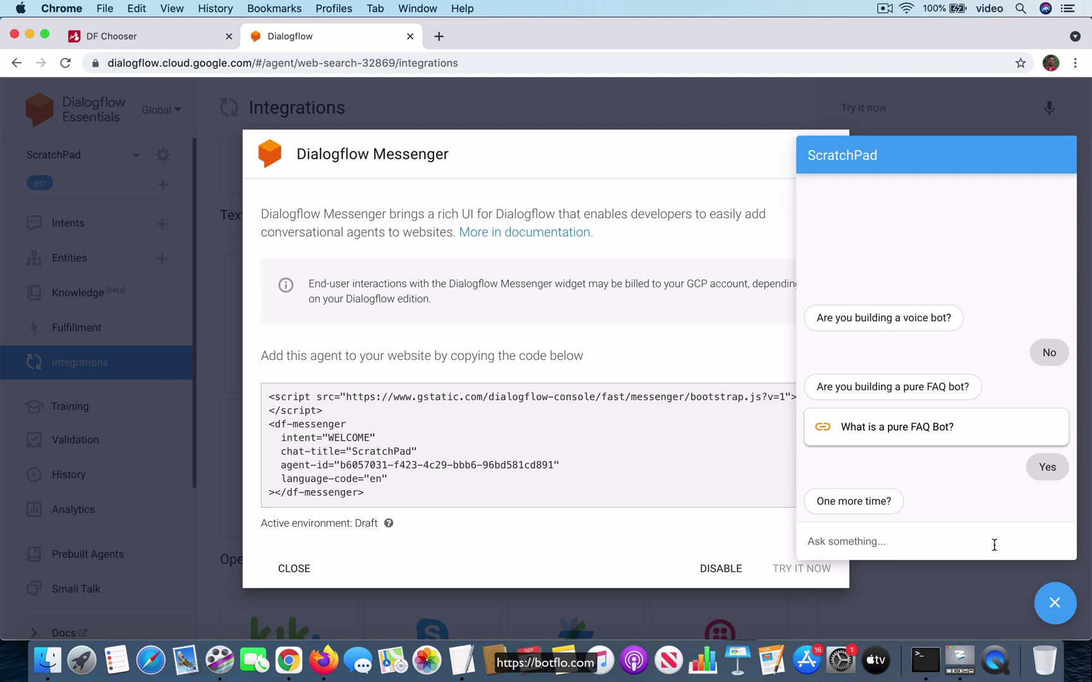
left_click(1053, 603)
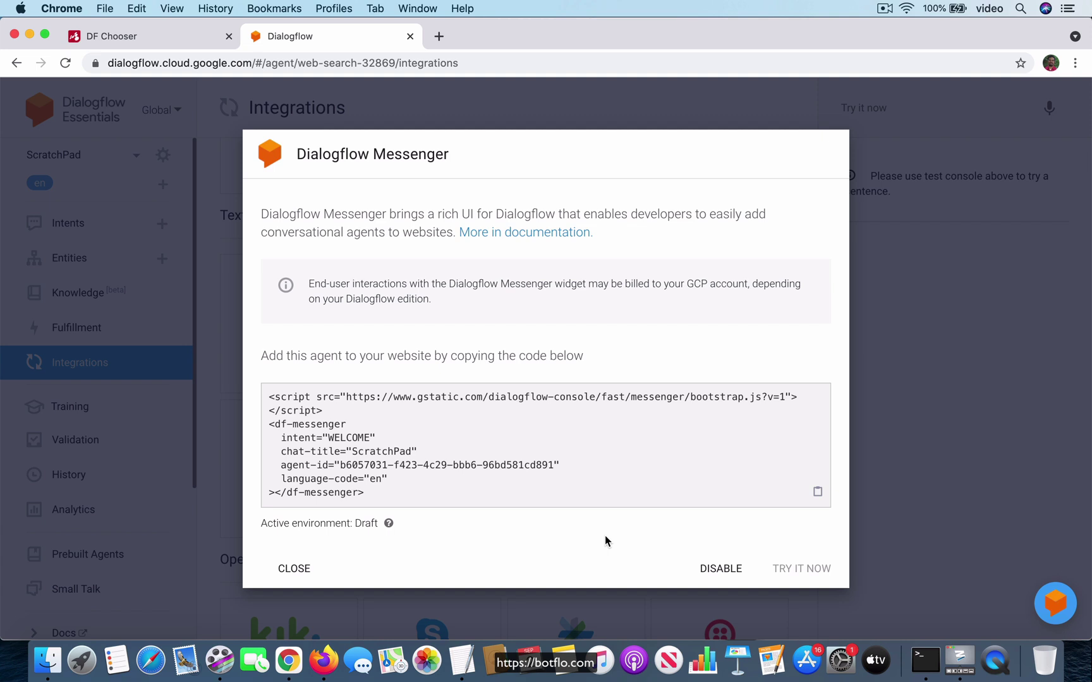
left_click(300, 569)
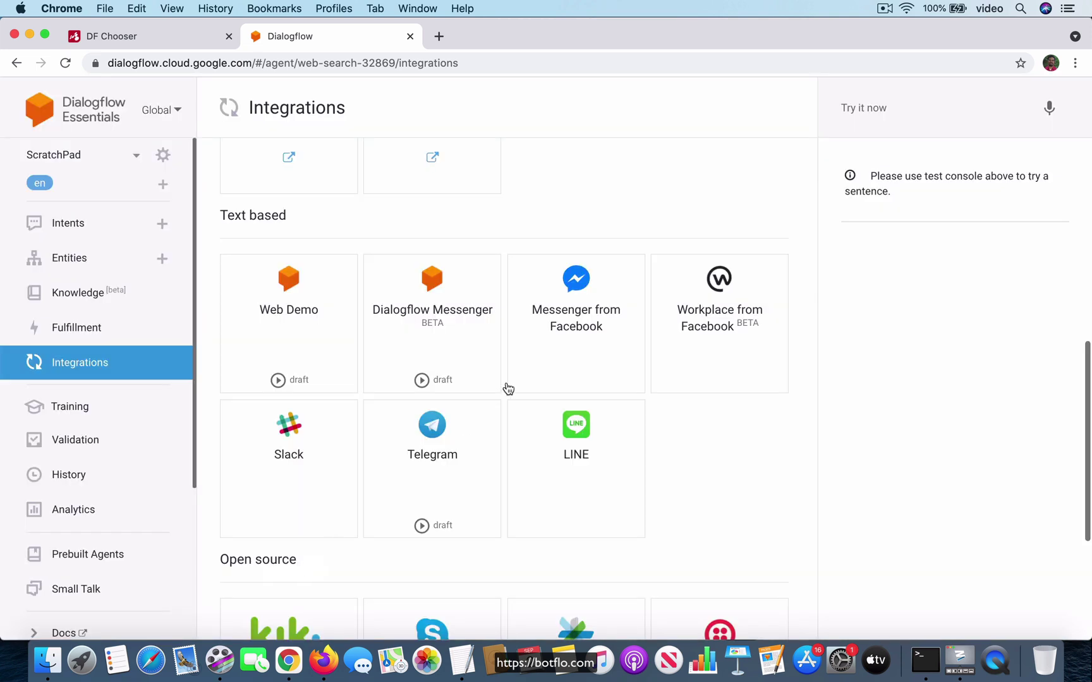
Compare the agent's intents list with the DF Chooser mind map, examining the nodes below 3 voicebot.NO.
left_click(67, 216)
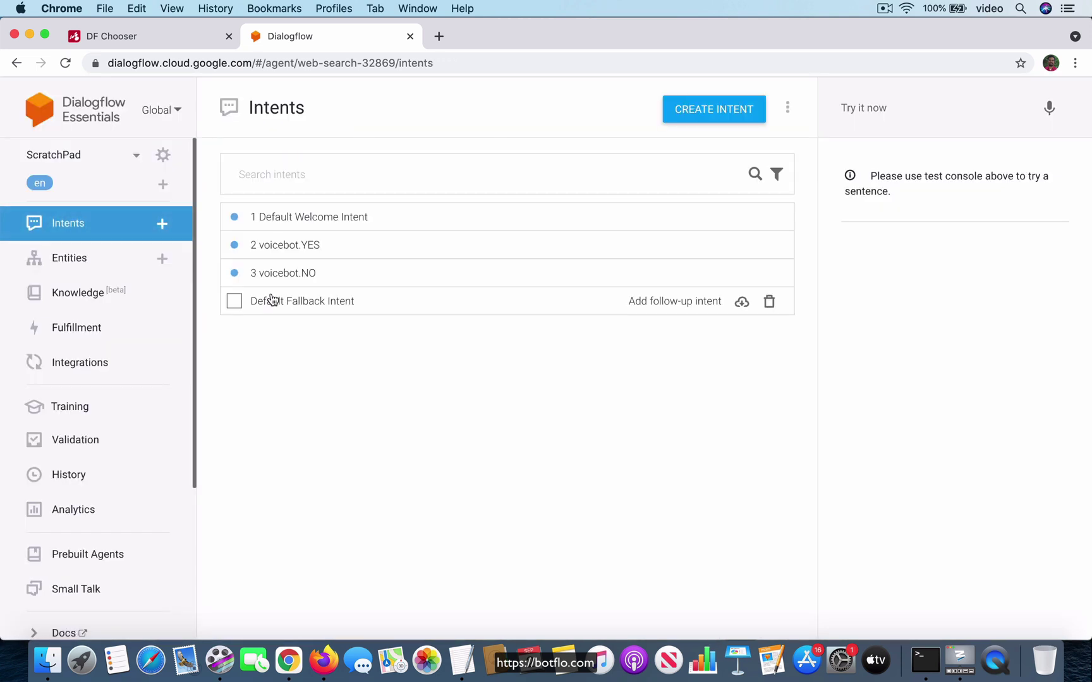
left_click(147, 38)
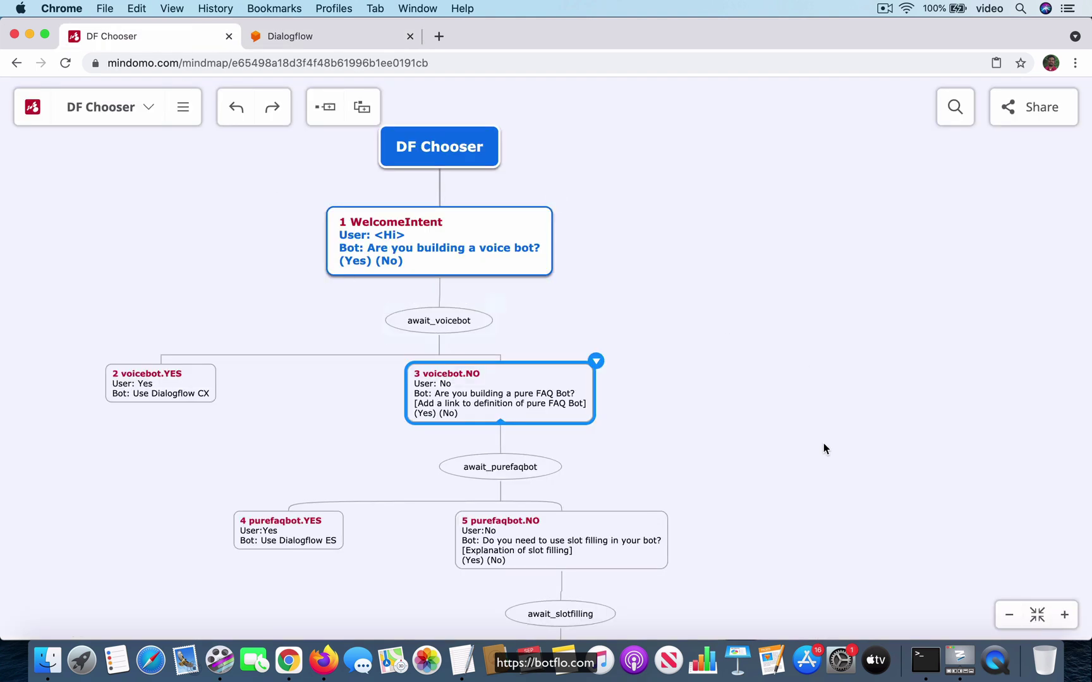
scroll(823, 448, "down", 5)
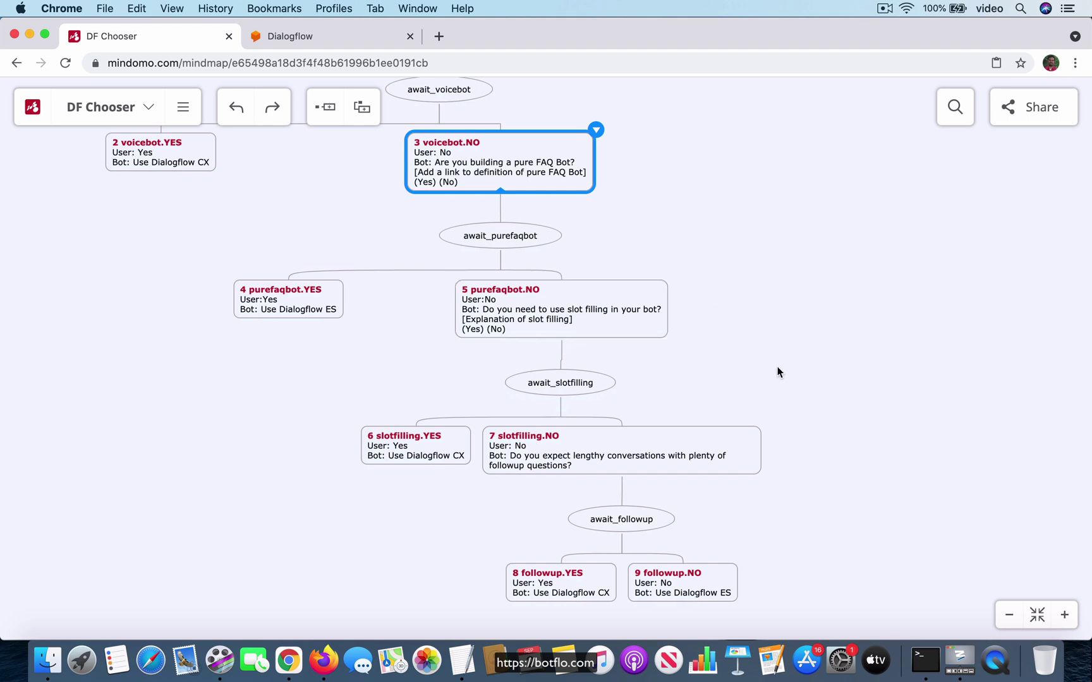
scroll(828, 434, "down", 1)
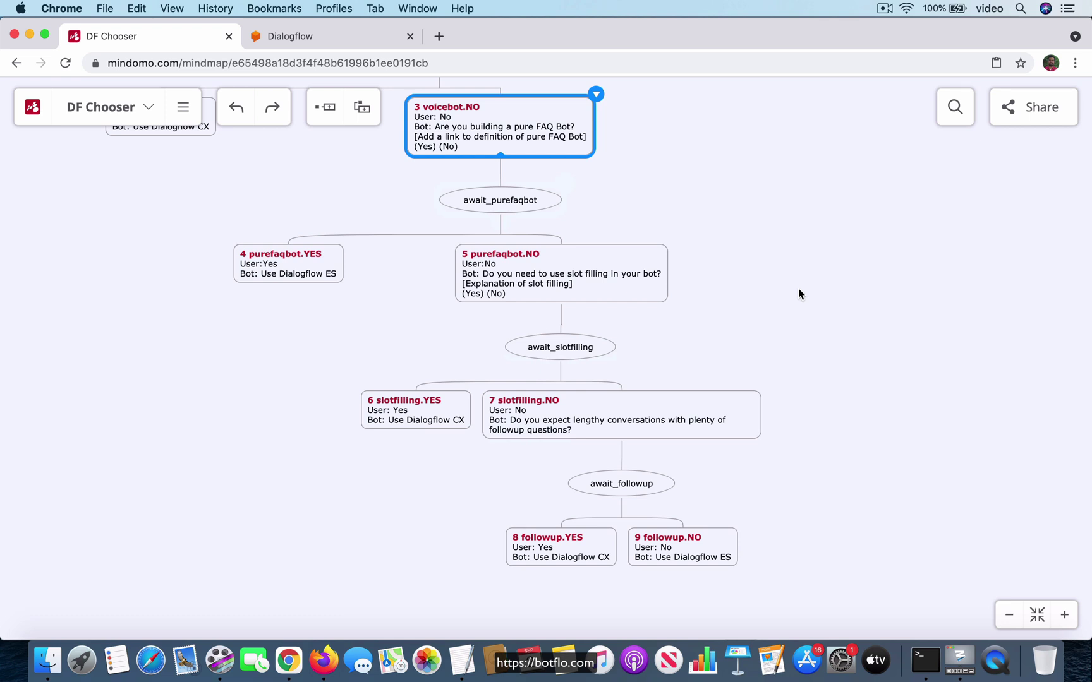
scroll(799, 292, "up", 1)
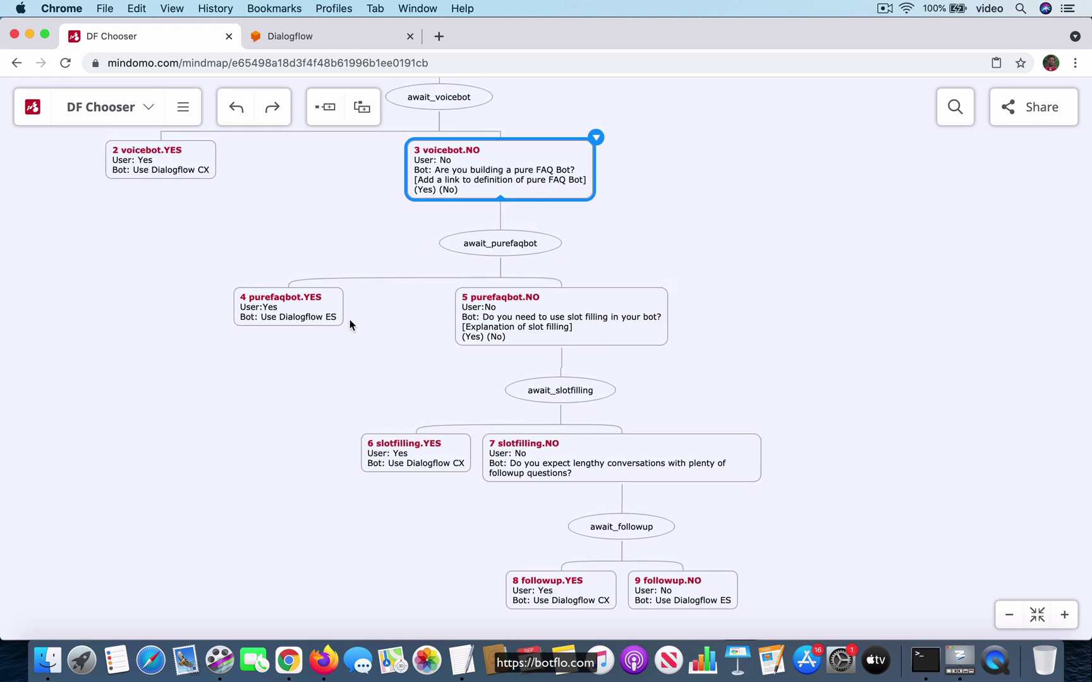